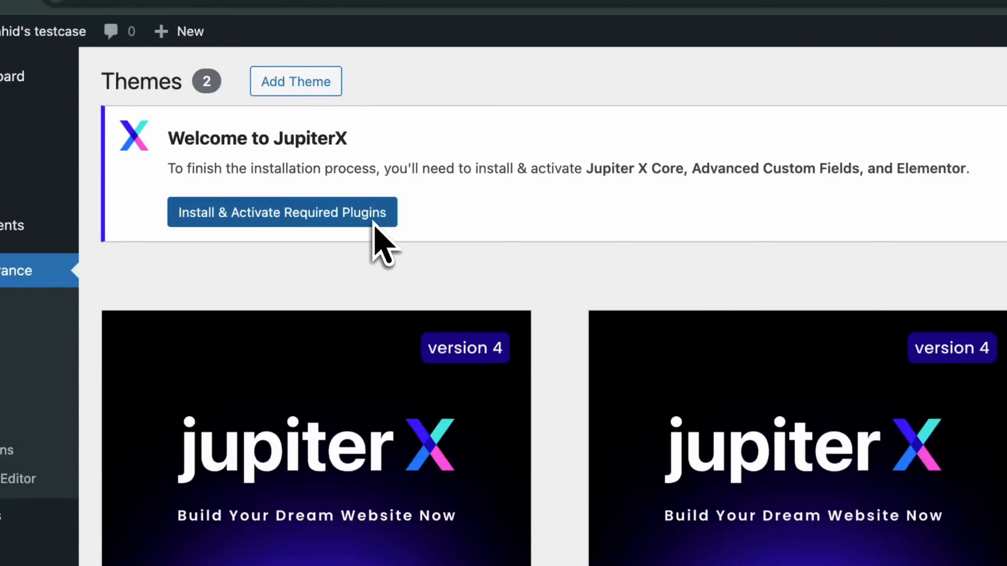
Install and activate the plugins required by JupiterX and open the license registration form
click(374, 224)
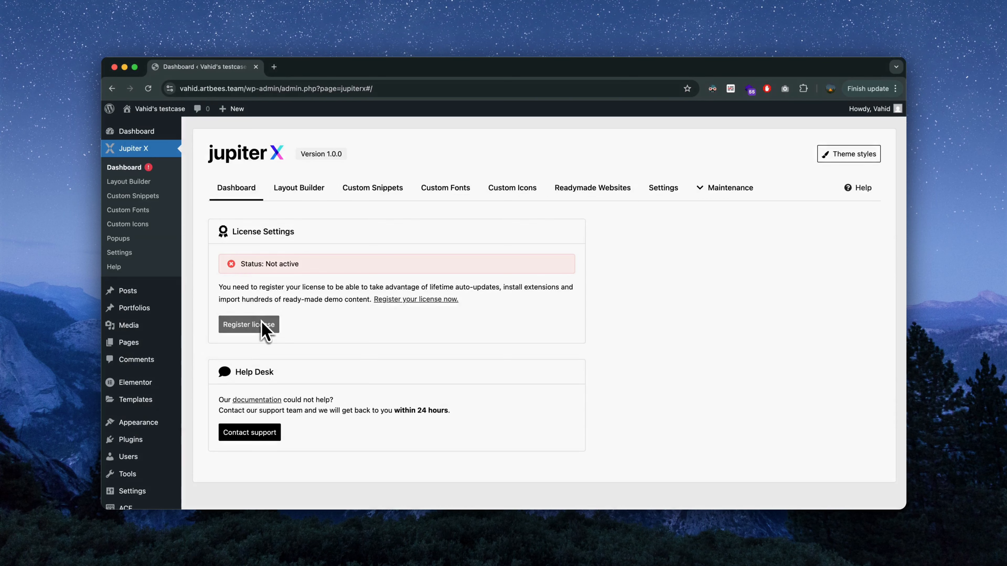
click(261, 322)
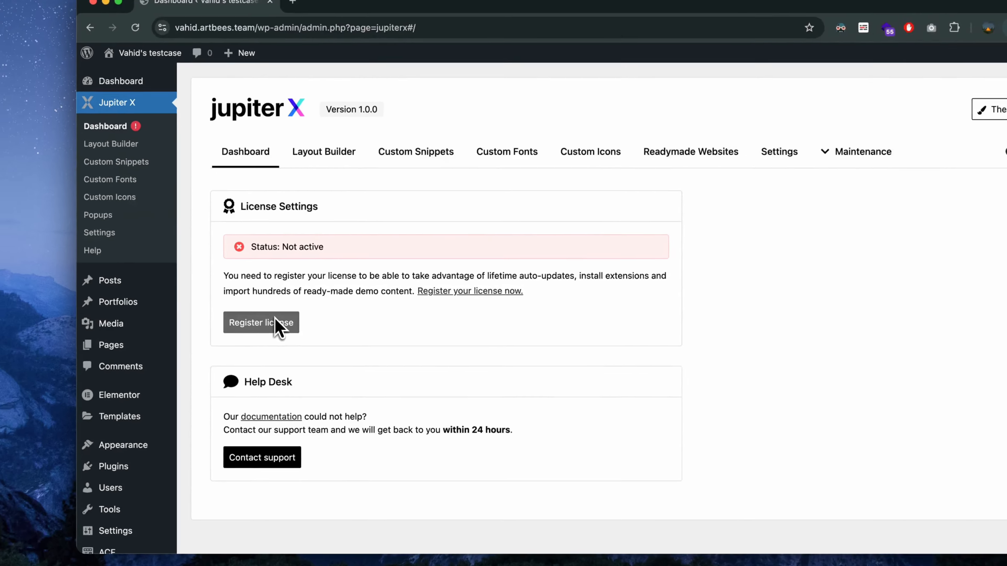
click(295, 319)
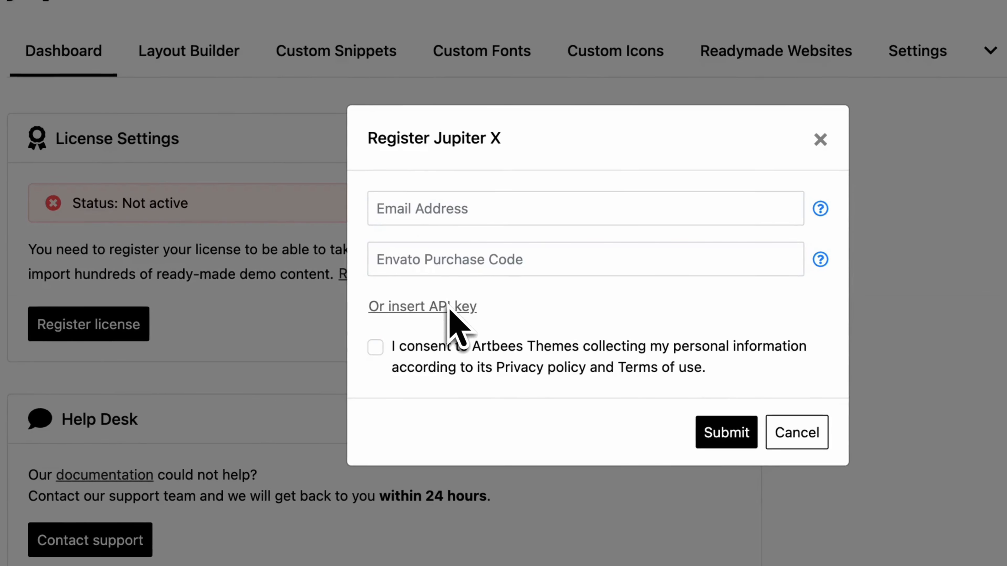
Register the Jupiter X license with the Artbees API key instead of an Envato purchase code
click(449, 307)
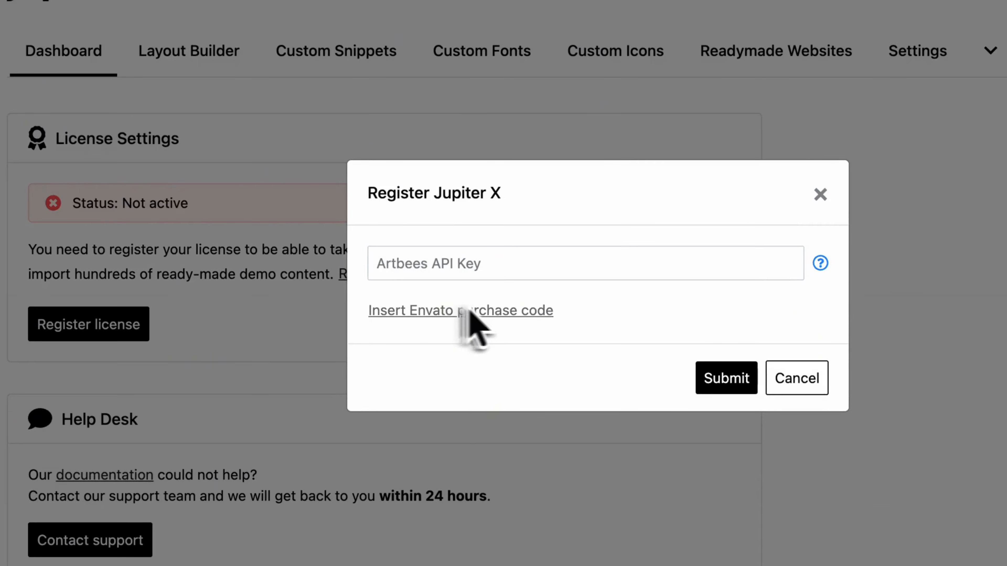
click(588, 257)
key(super+v)
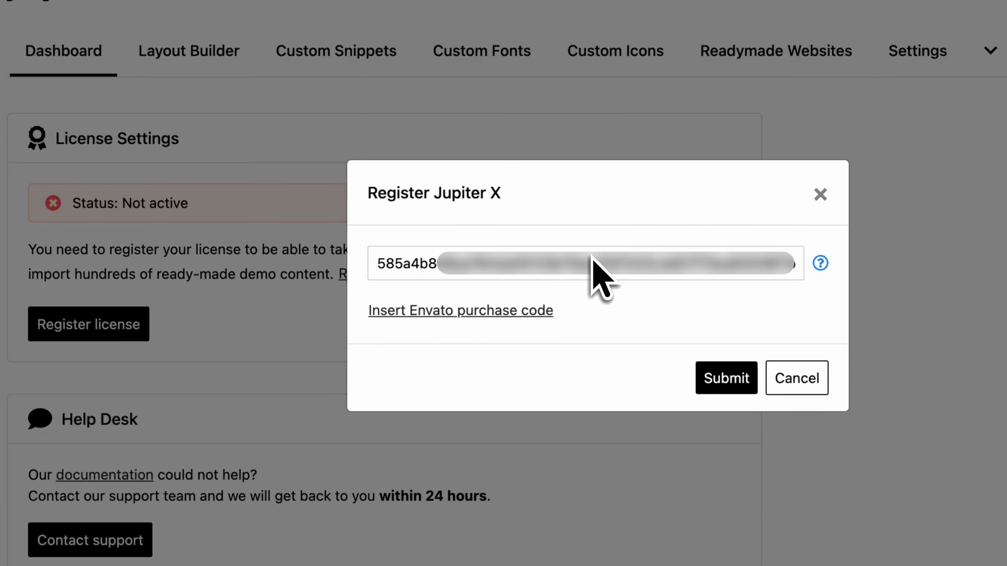
click(599, 337)
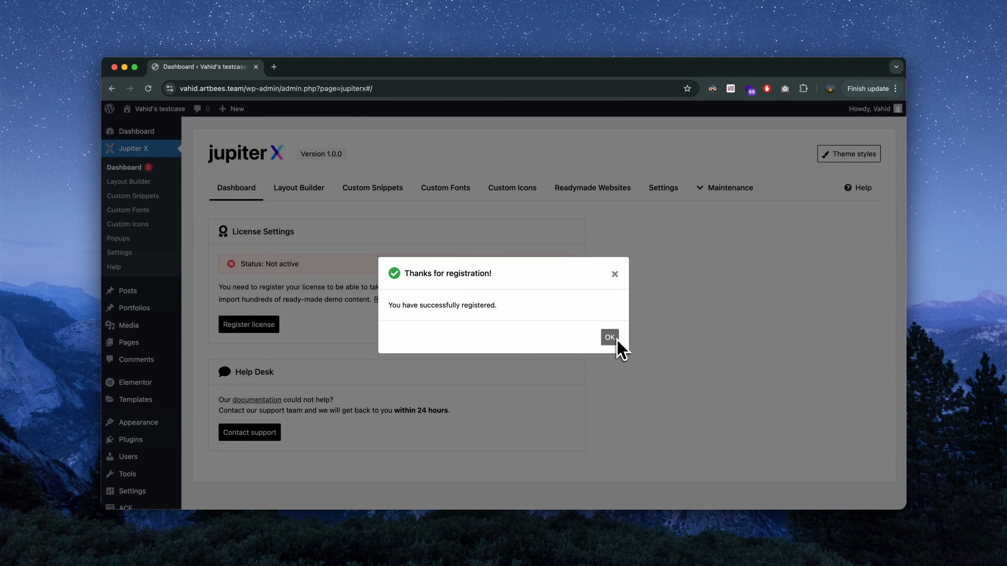
click(617, 340)
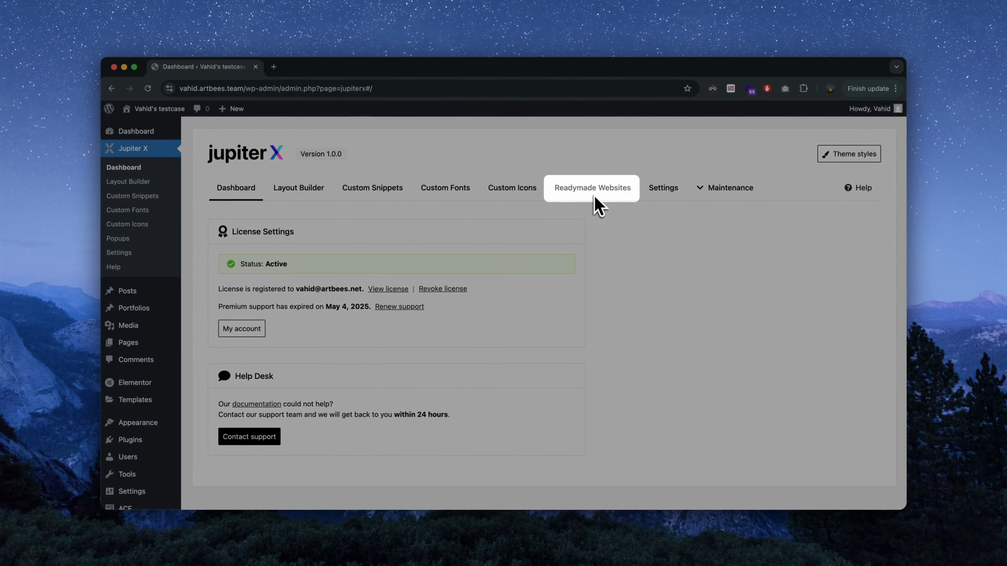
Import the Data Analysis readymade website as a Full Import with media included, accepting the removal of current content
click(593, 197)
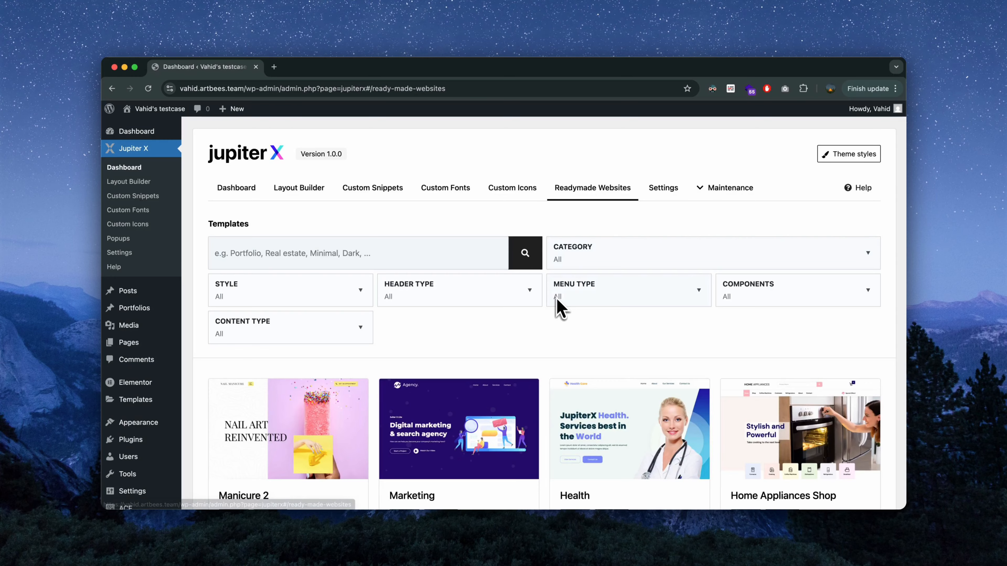
scroll(548, 347, down, 15)
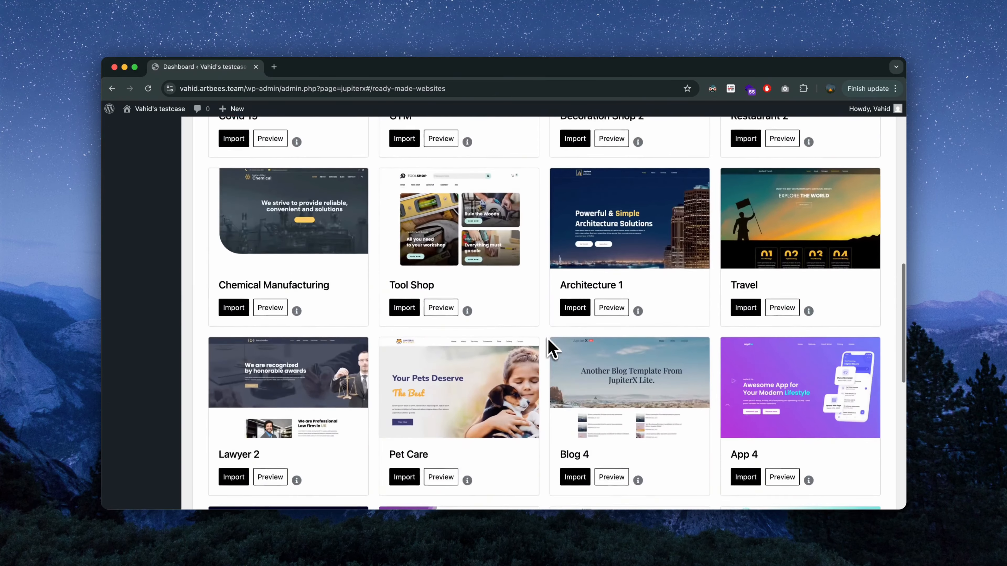
scroll(549, 347, down, 10)
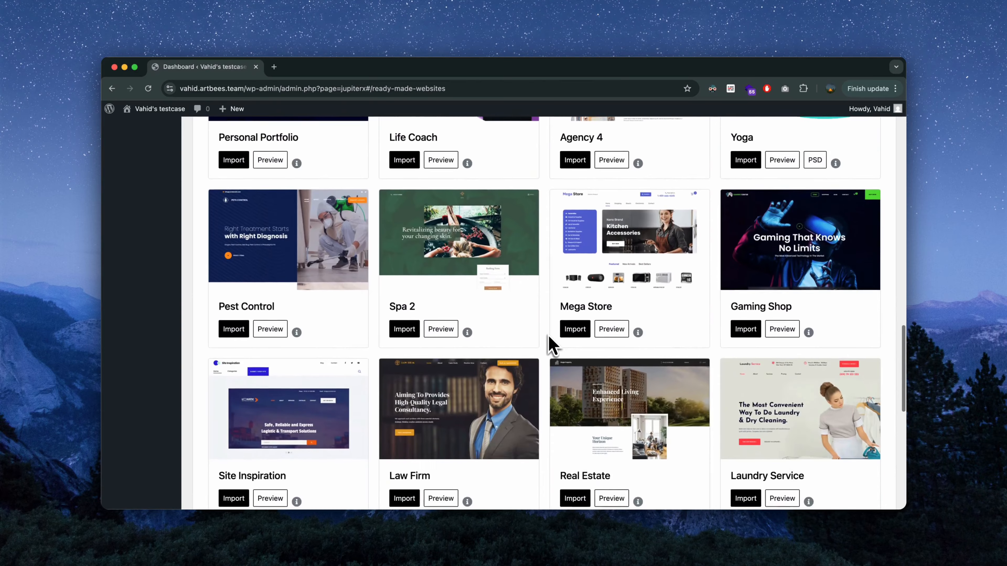
scroll(549, 345, down, 8)
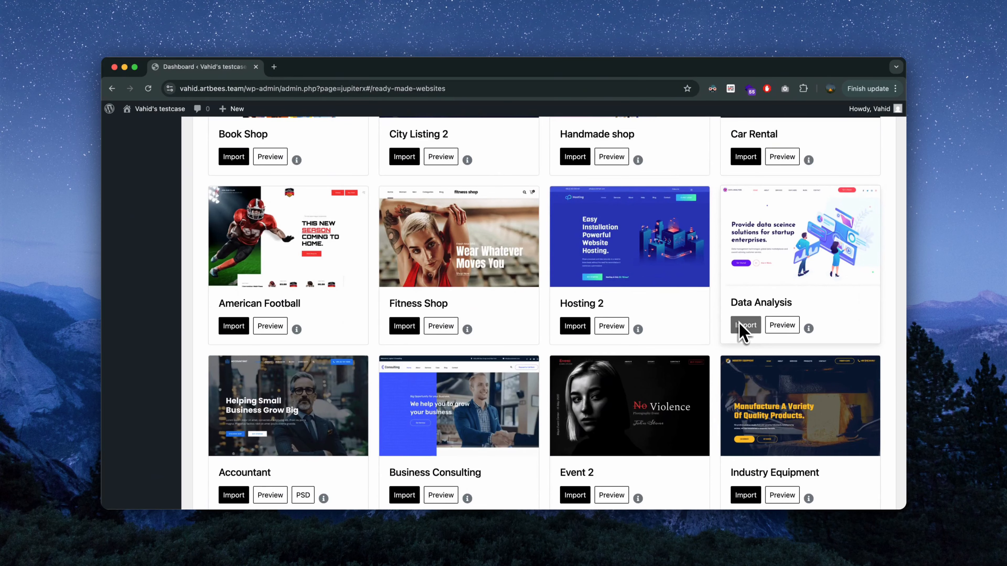
click(743, 332)
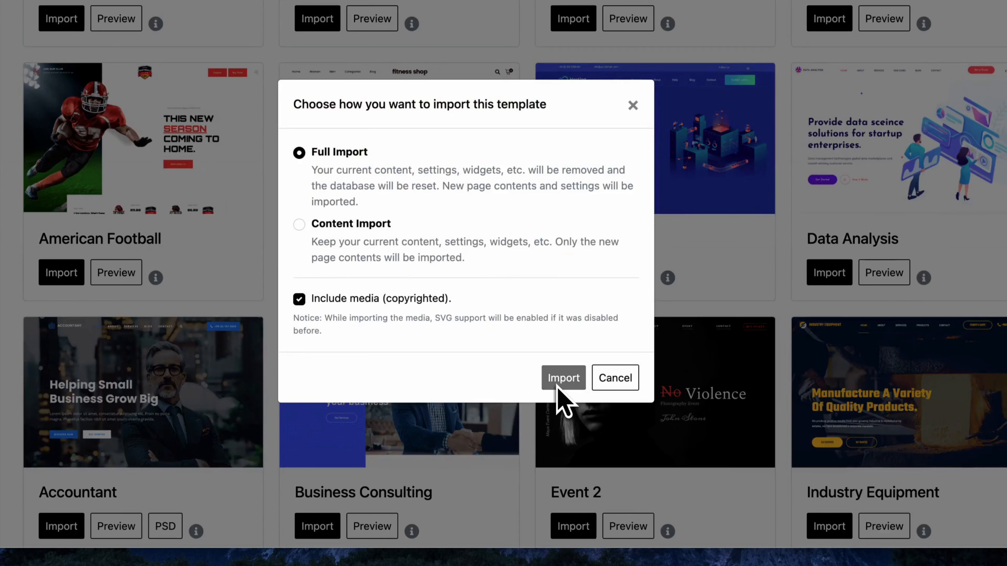
click(559, 379)
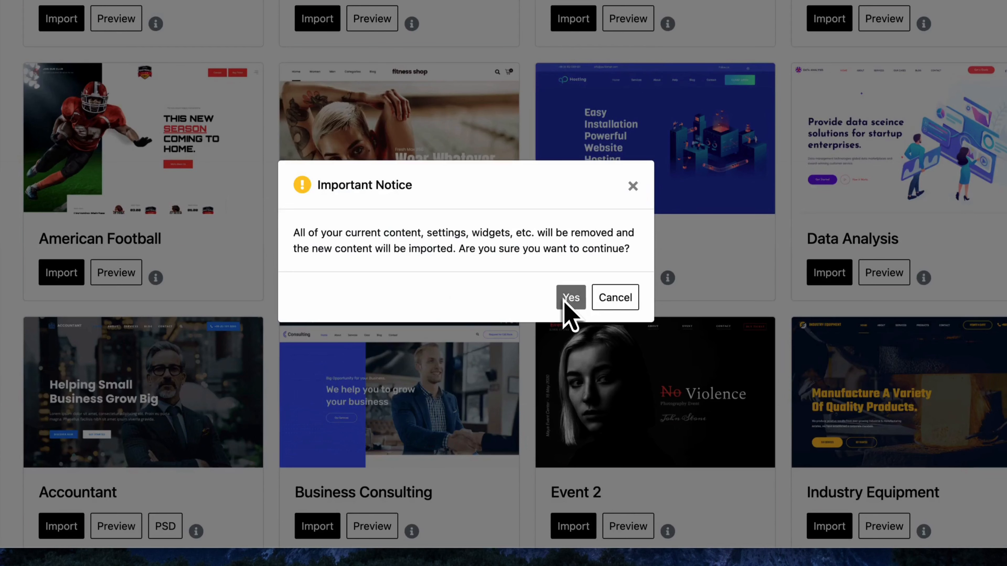
click(570, 297)
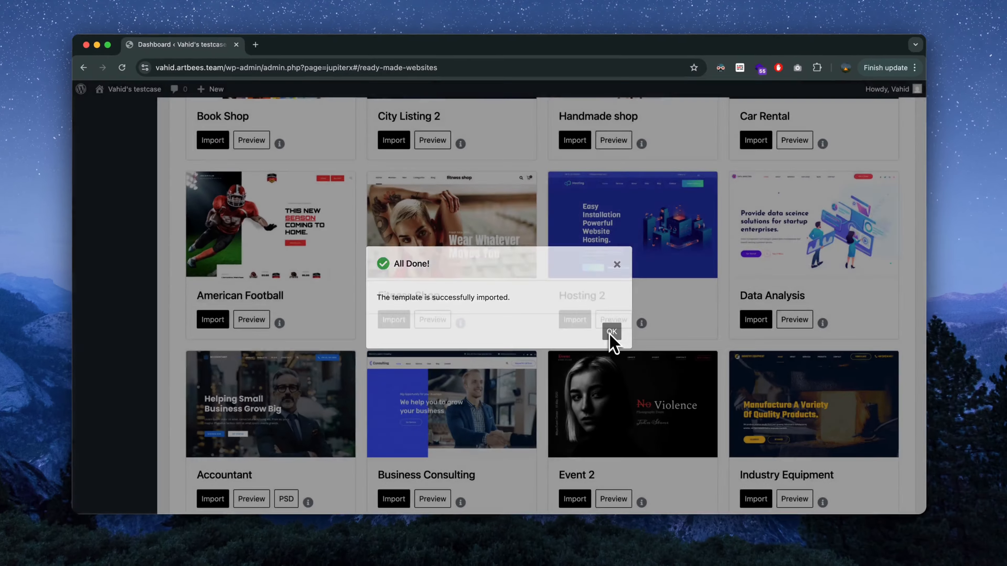
click(624, 291)
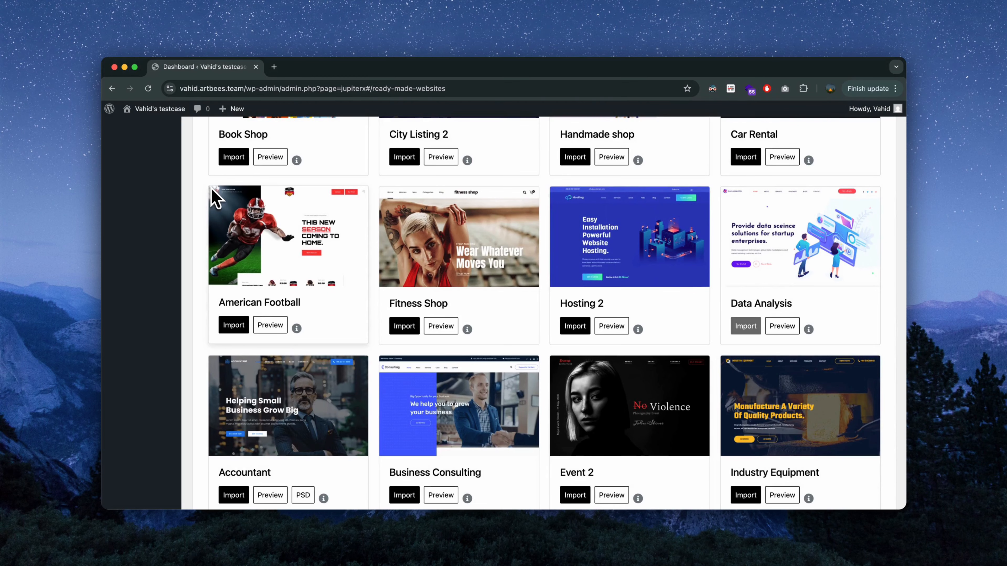
Visit the live site and review the imported home page from the hero section to the footer, returning to its top
mouse_move(166, 115)
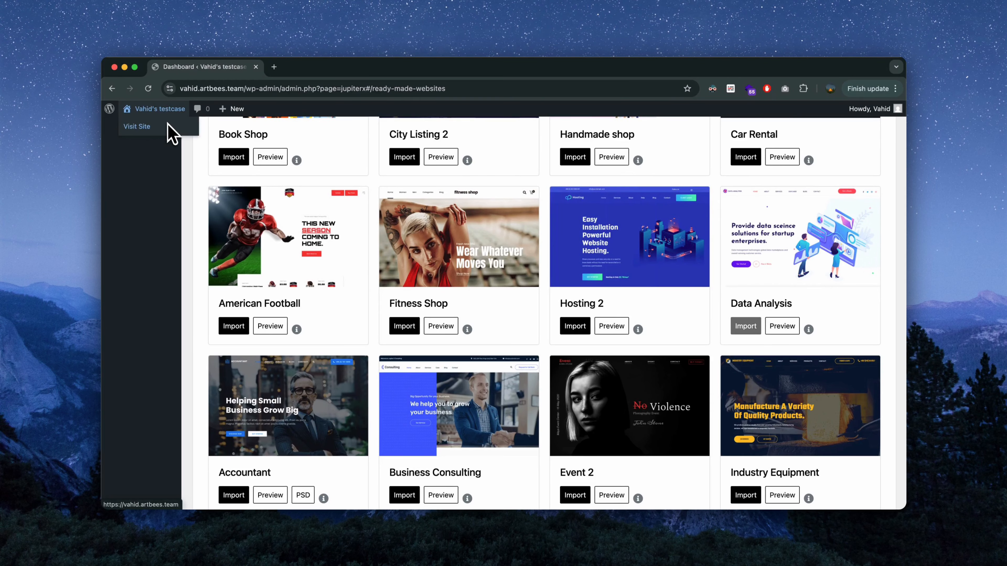
click(168, 127)
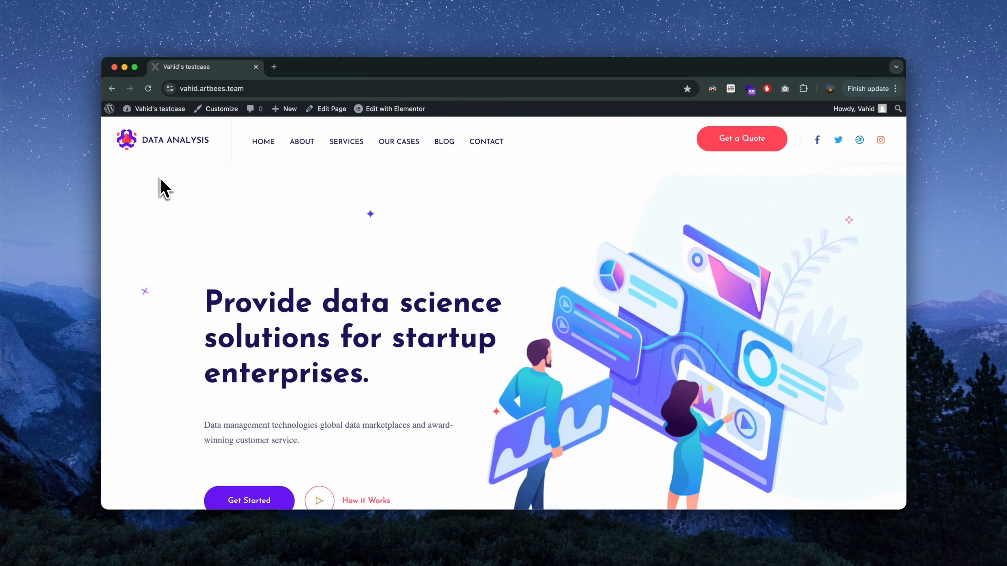
scroll(161, 235, down, 5)
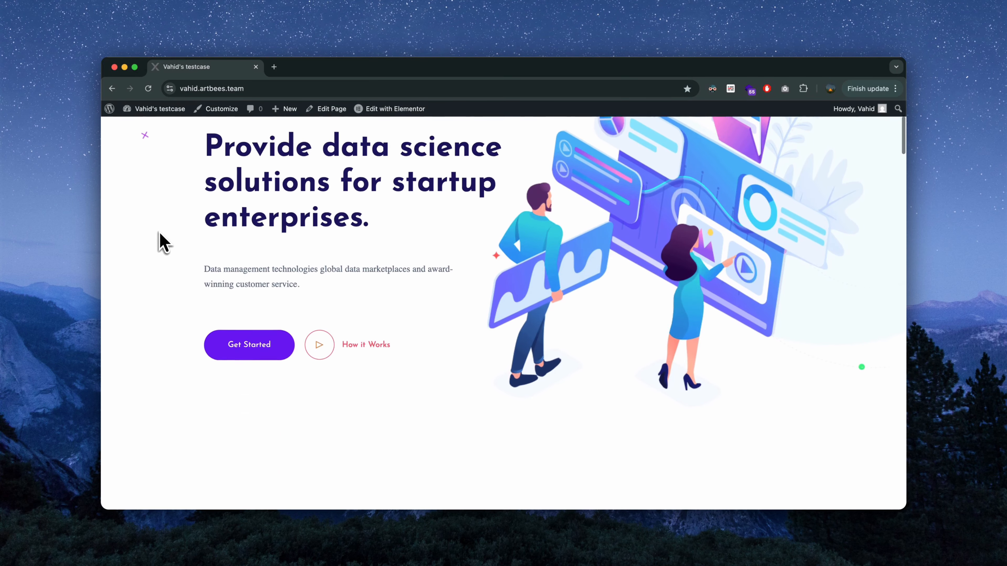
scroll(160, 233, down, 12)
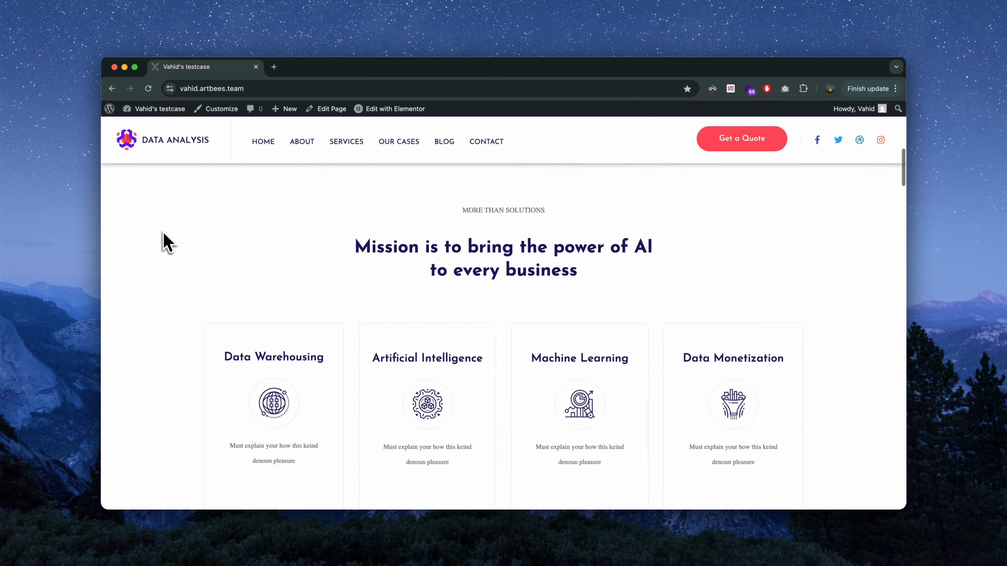
scroll(163, 234, down, 5)
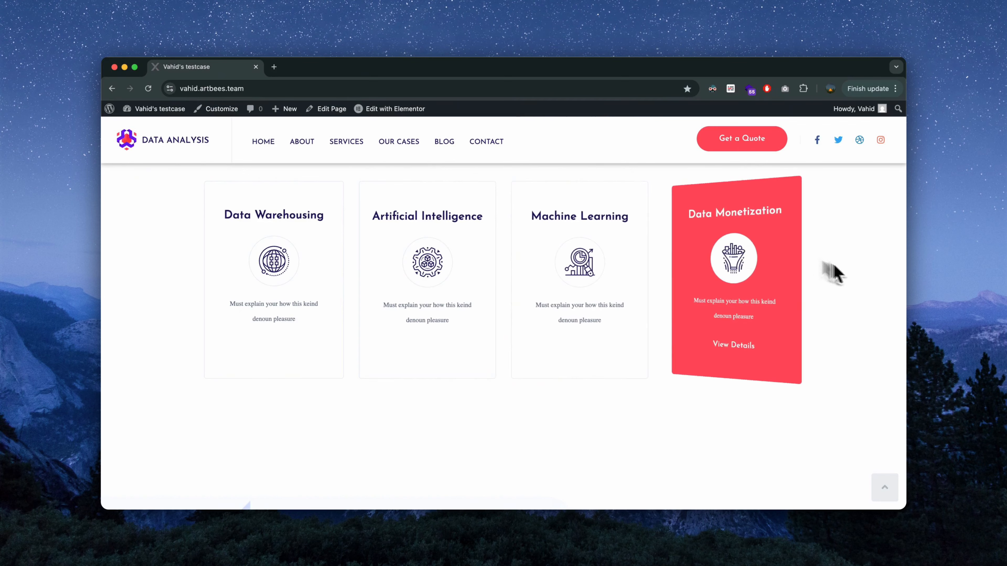
scroll(836, 266, down, 10)
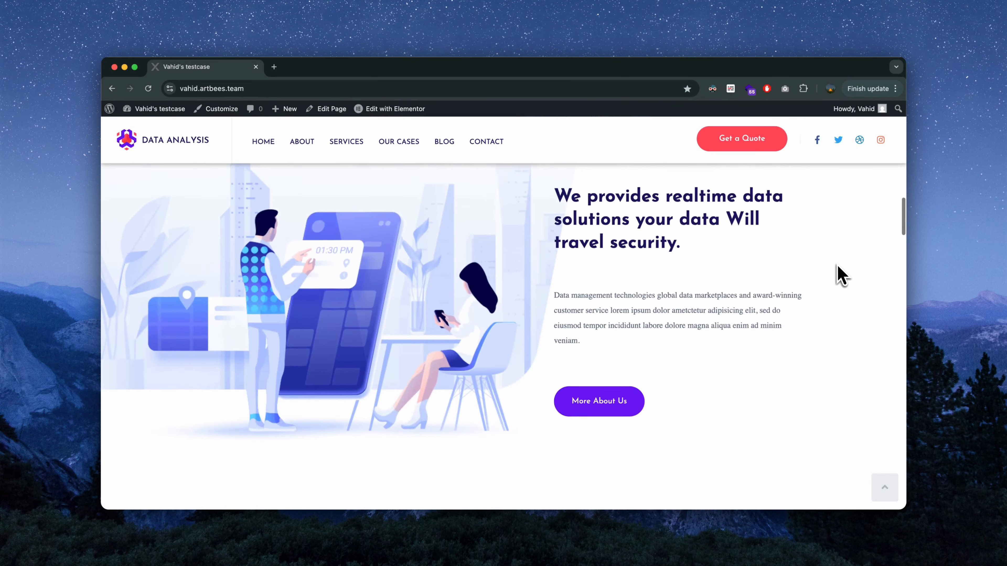
scroll(837, 266, down, 6)
scroll(835, 265, down, 10)
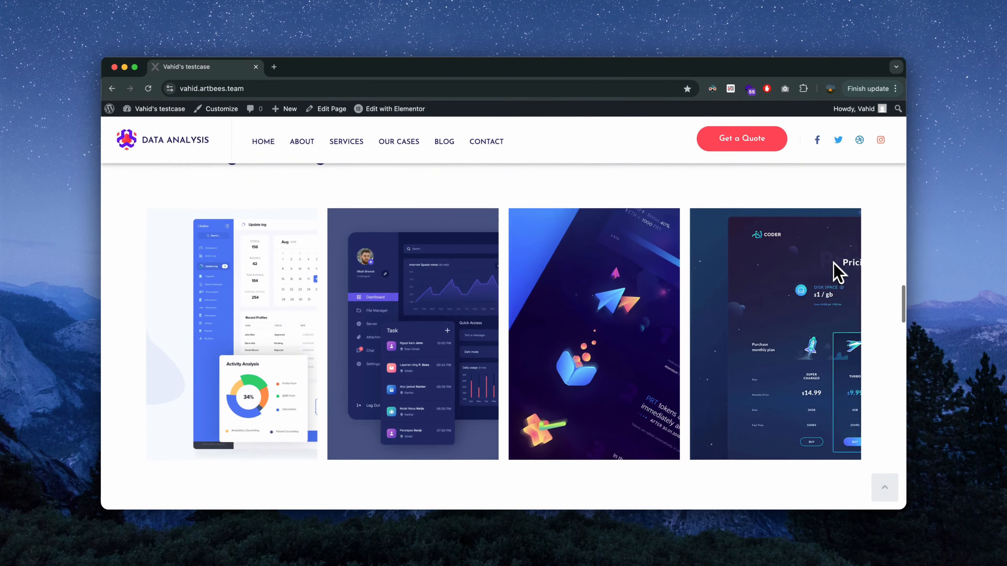
scroll(834, 271, down, 3)
mouse_move(591, 312)
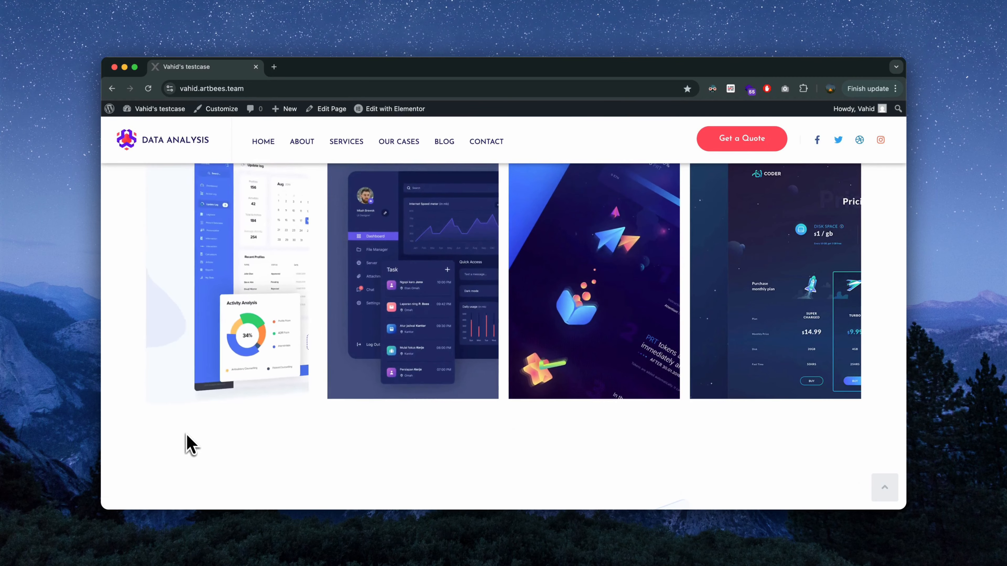
scroll(190, 443, down, 12)
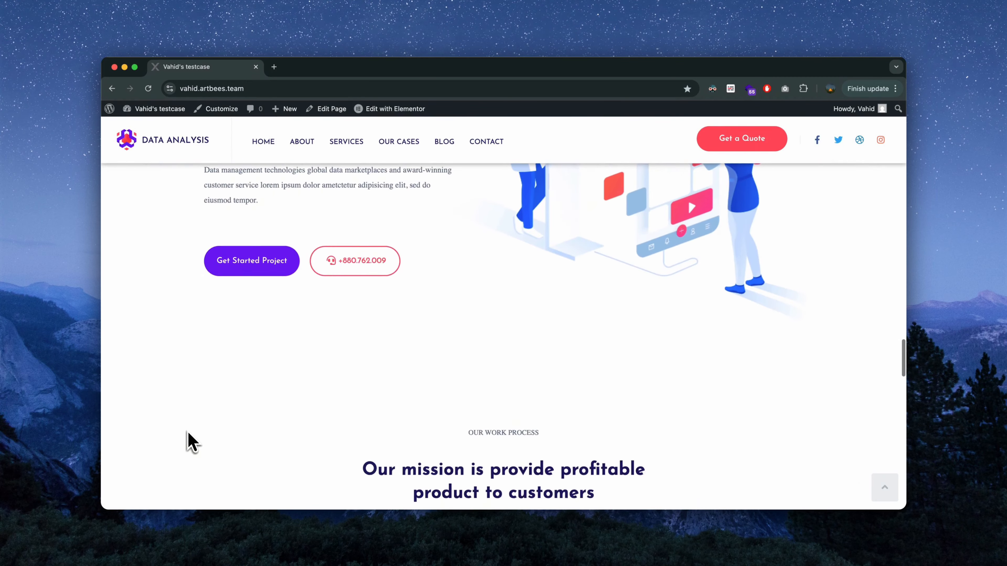
scroll(189, 443, down, 10)
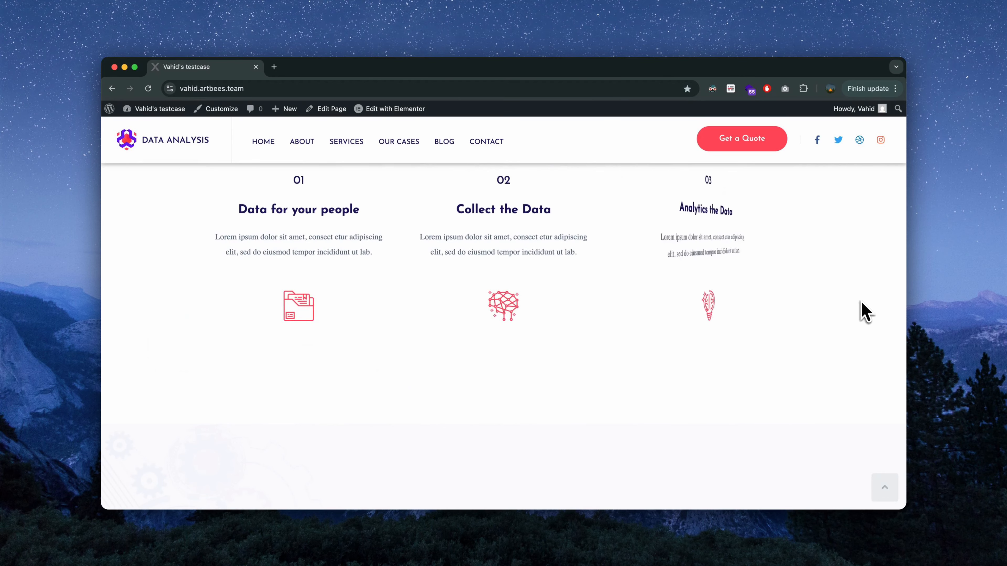
scroll(864, 311, down, 11)
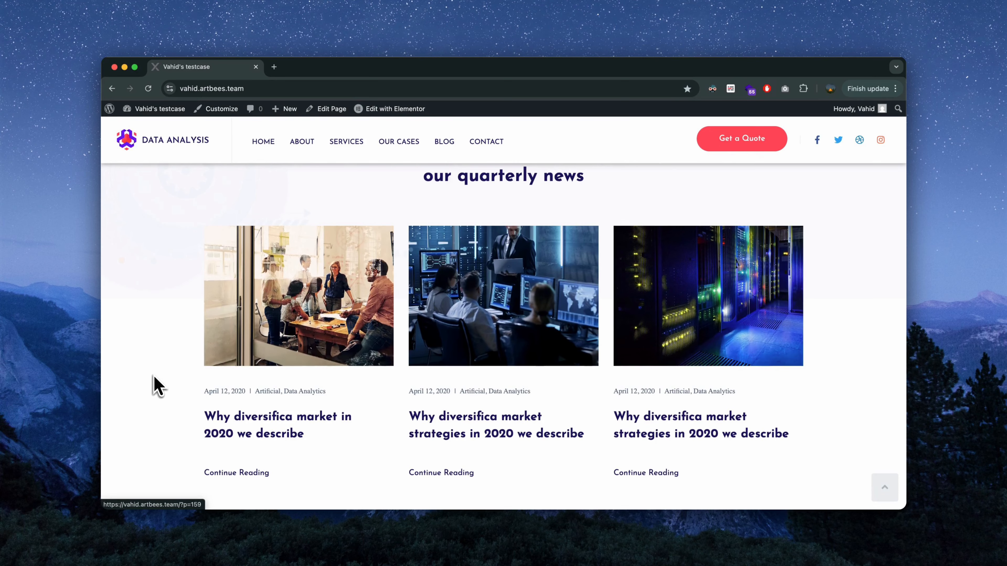
scroll(158, 386, down, 10)
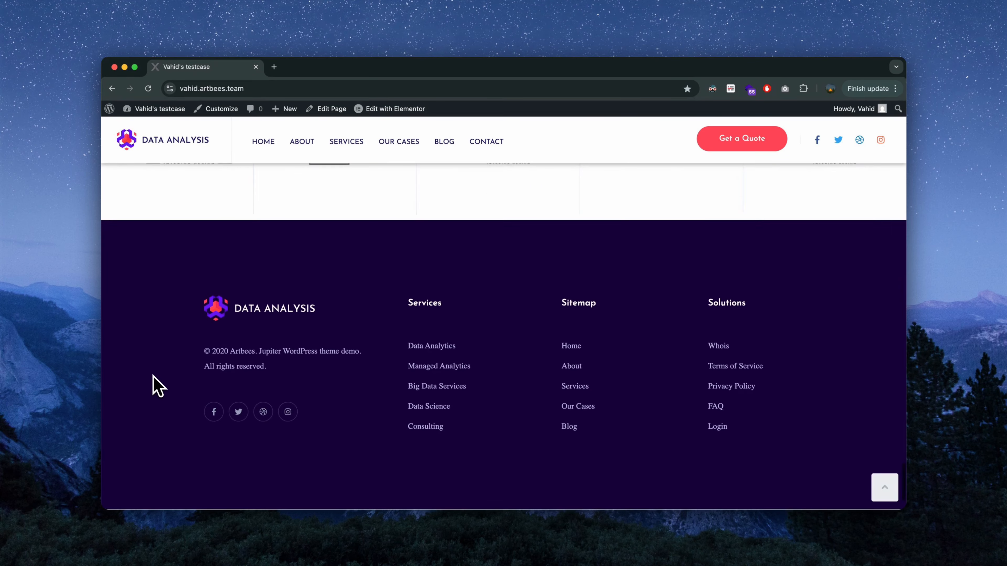
click(885, 491)
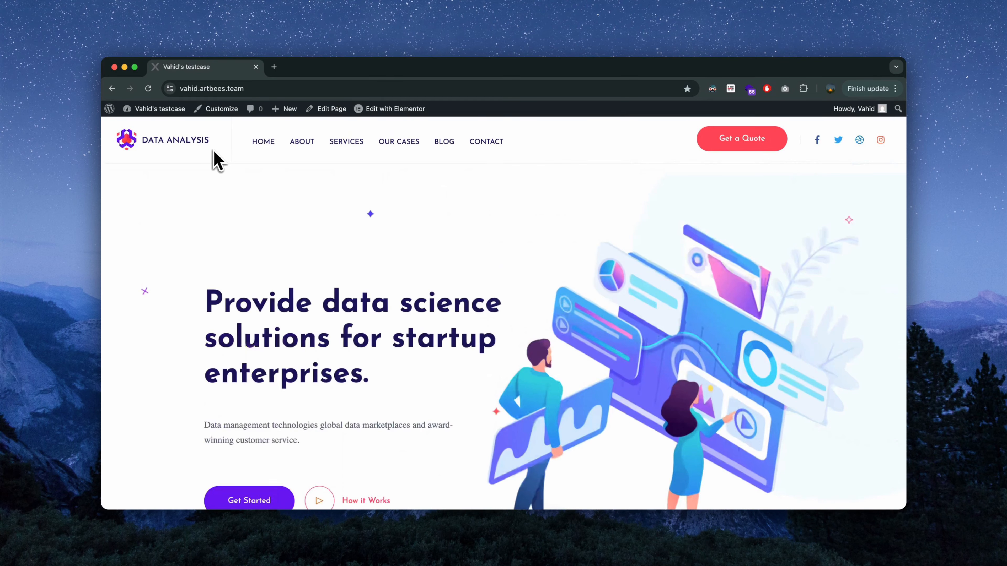
Customize the site by replacing the primary logo with the dark Agency logo, logo.svg, found by searching the media library for "logo"
click(216, 113)
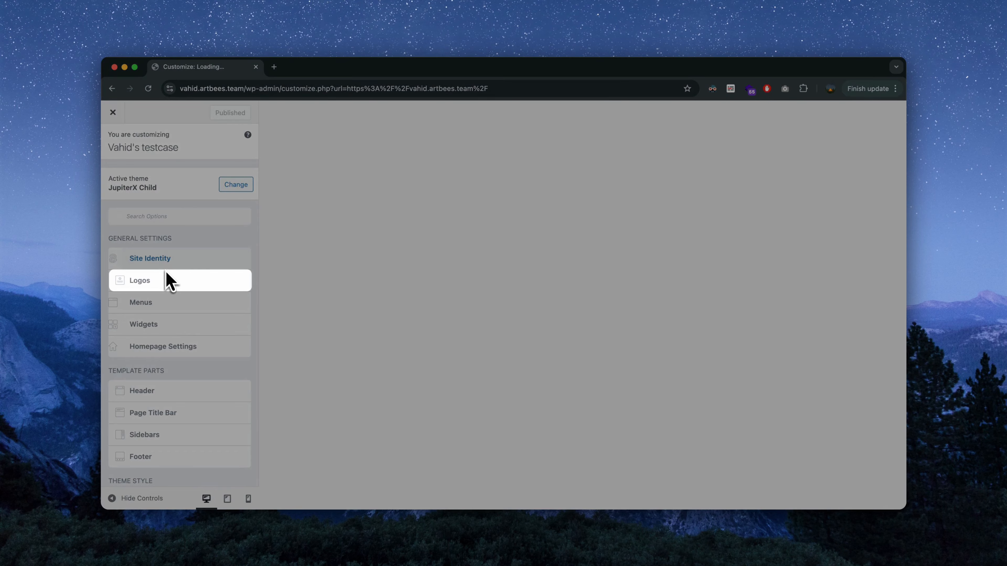
click(166, 272)
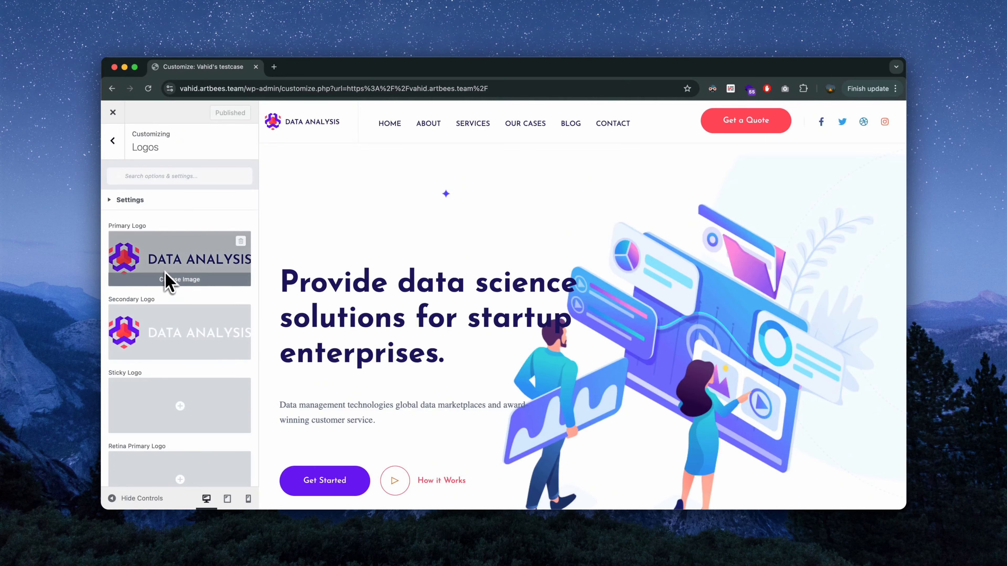
click(165, 279)
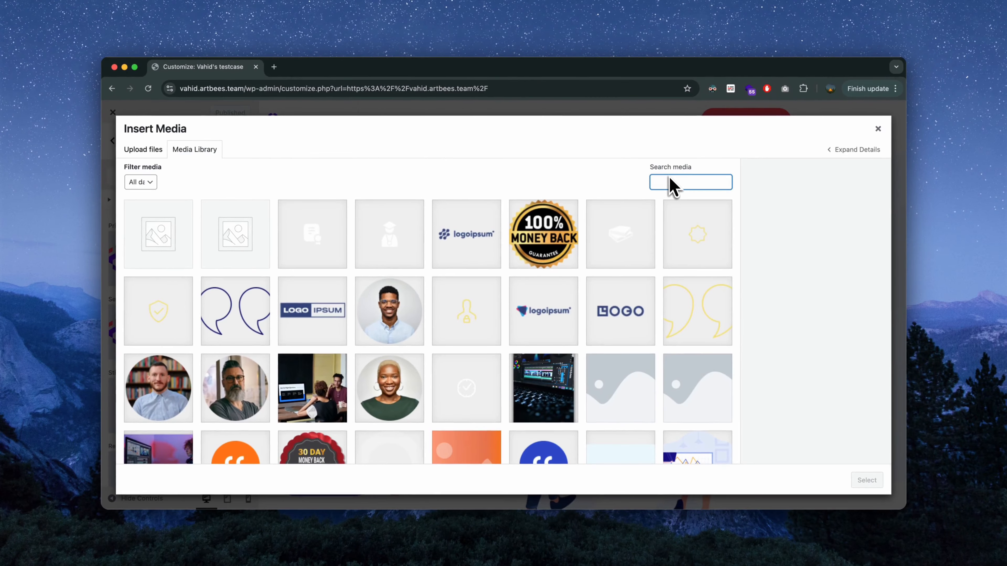
click(650, 195)
text(logo)
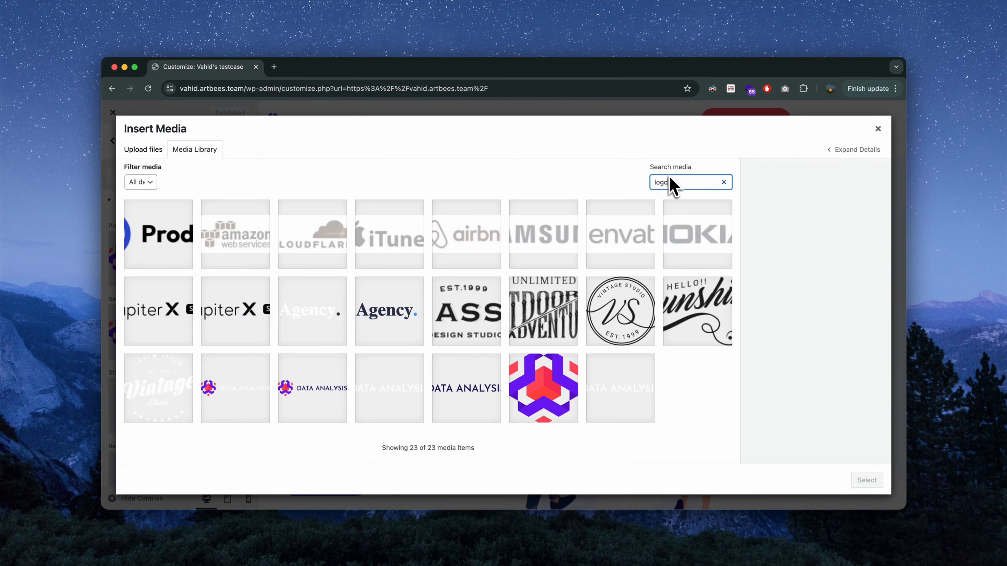
click(399, 323)
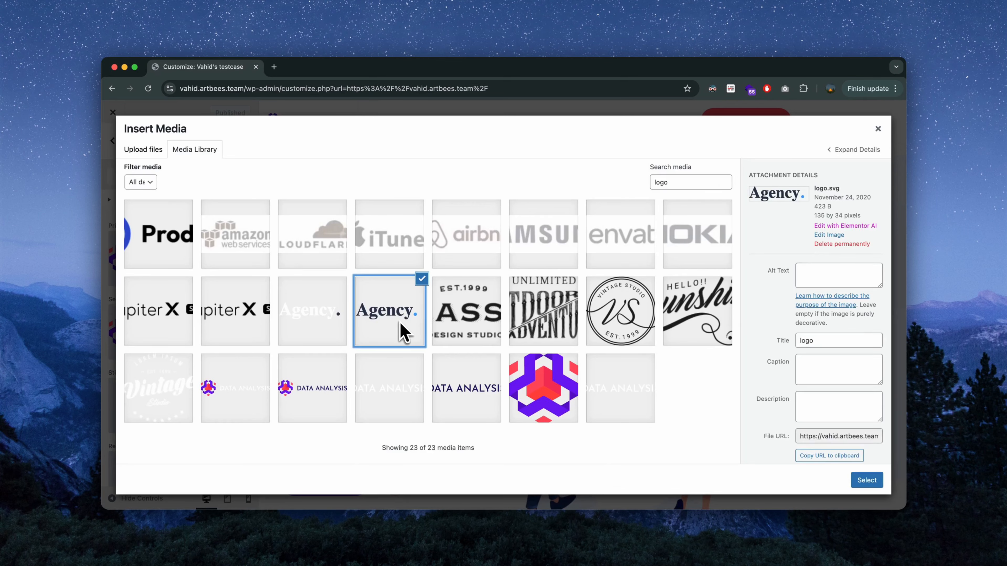
click(864, 481)
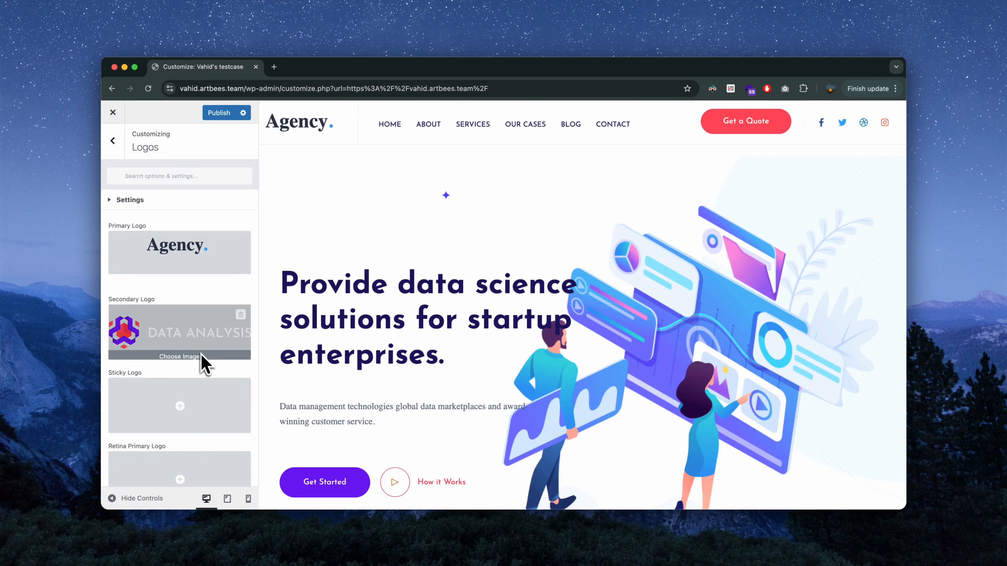
Replace the secondary logo with the white Agency logo, logo-footer.svg, found by searching the media library for "logo", and check it in the footer preview
click(201, 354)
click(687, 183)
text(logo)
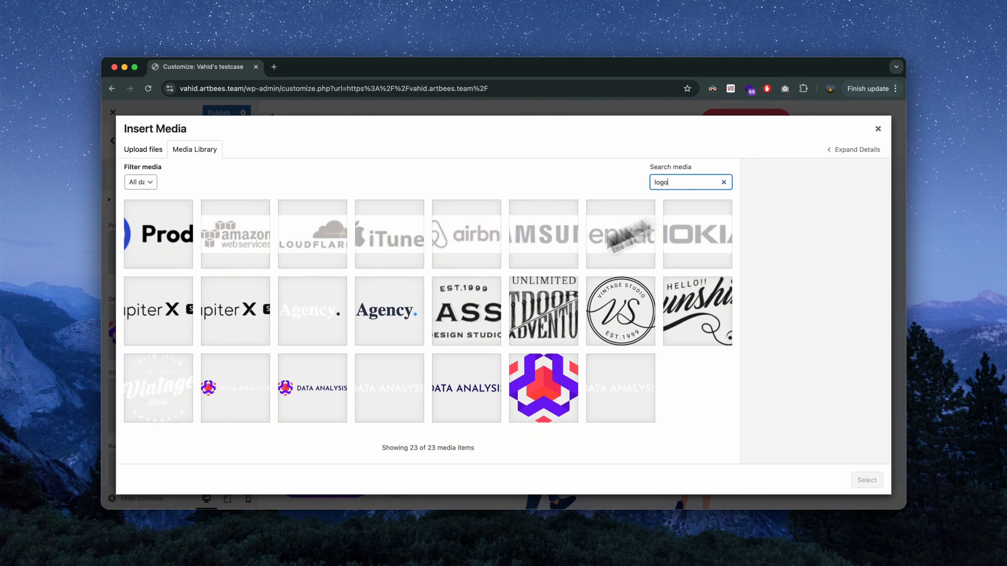
click(307, 320)
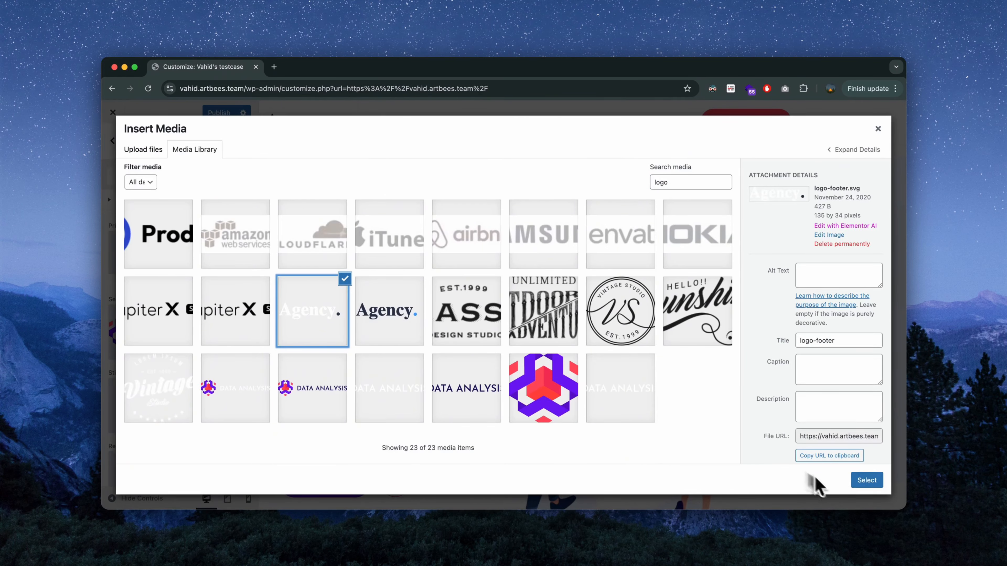
click(864, 479)
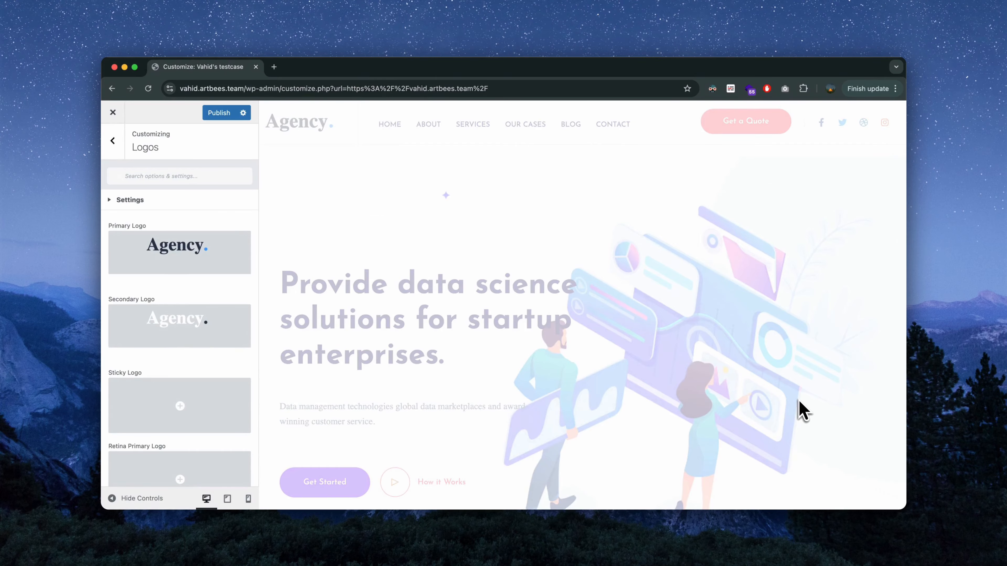
scroll(803, 411, down, 20)
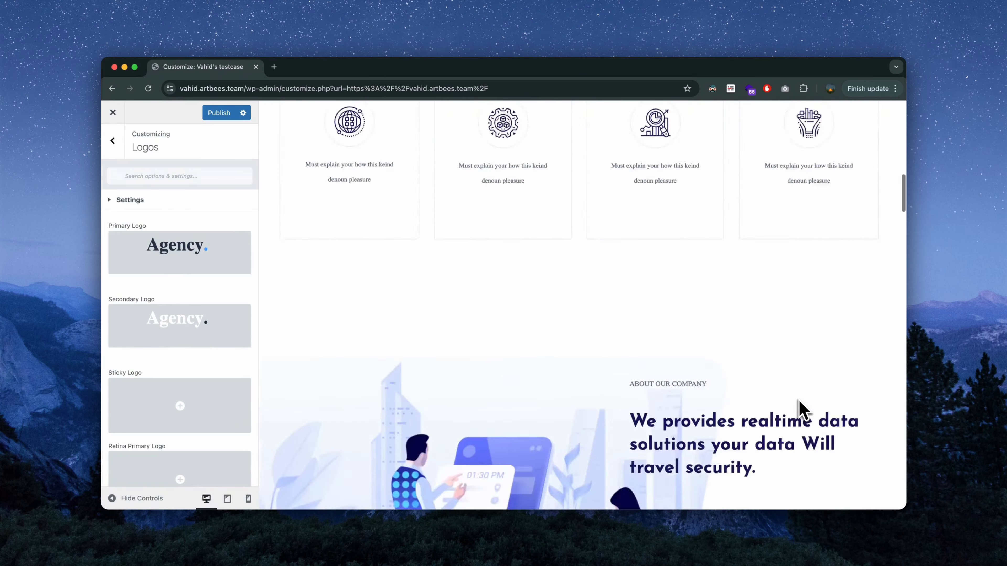
scroll(803, 411, down, 20)
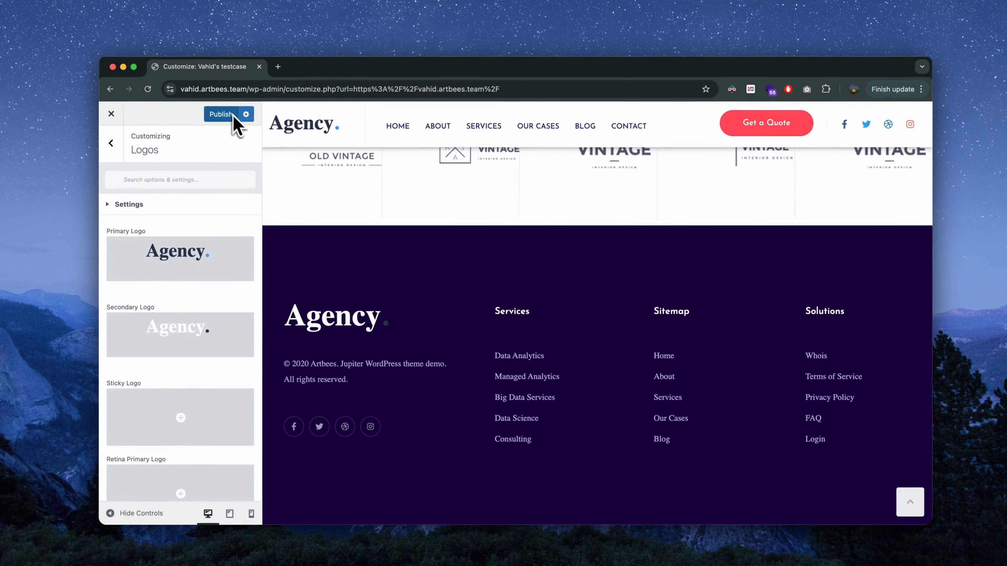
Publish the logo changes, leave the customizer, and open the home page for editing with Elementor
click(277, 152)
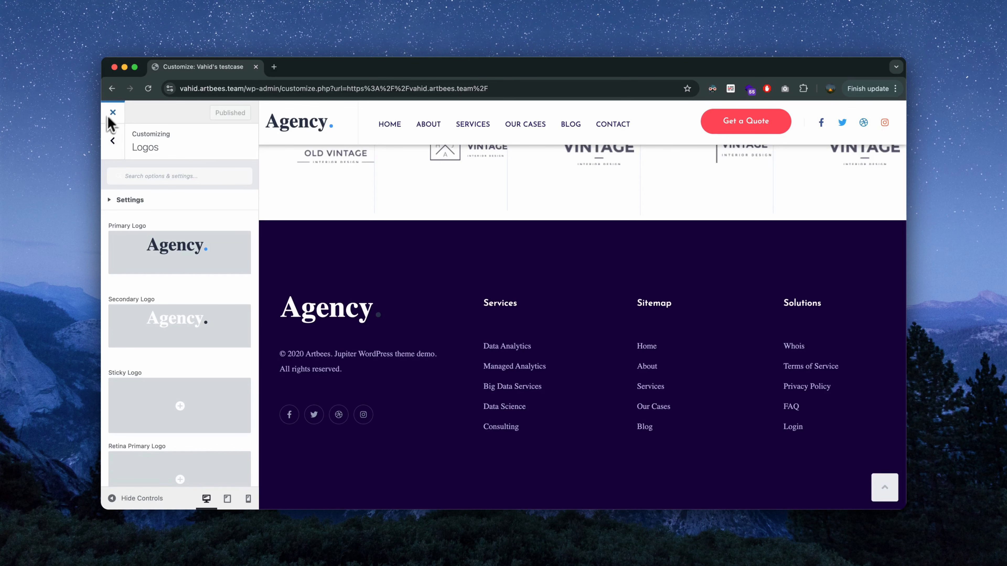
click(111, 117)
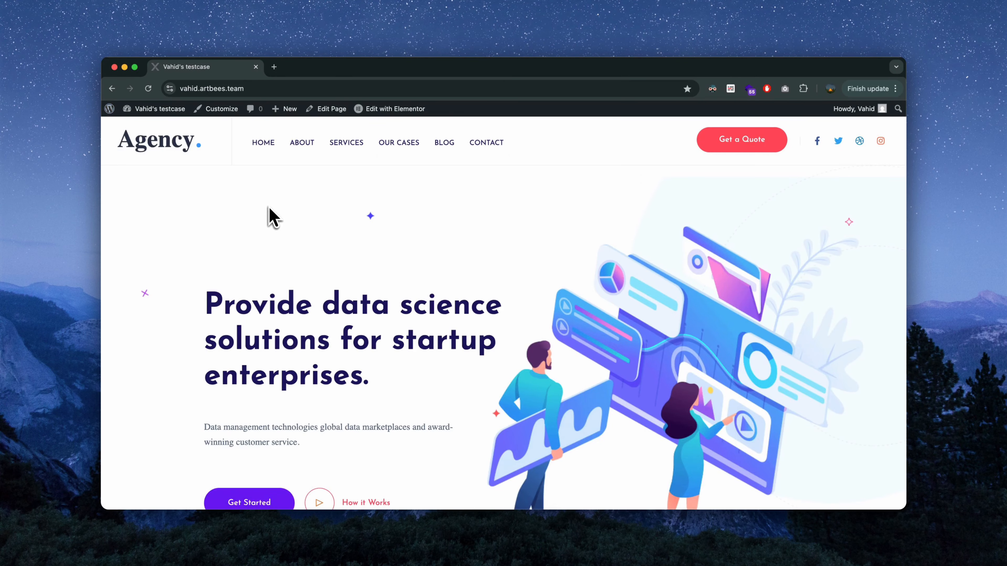
click(385, 111)
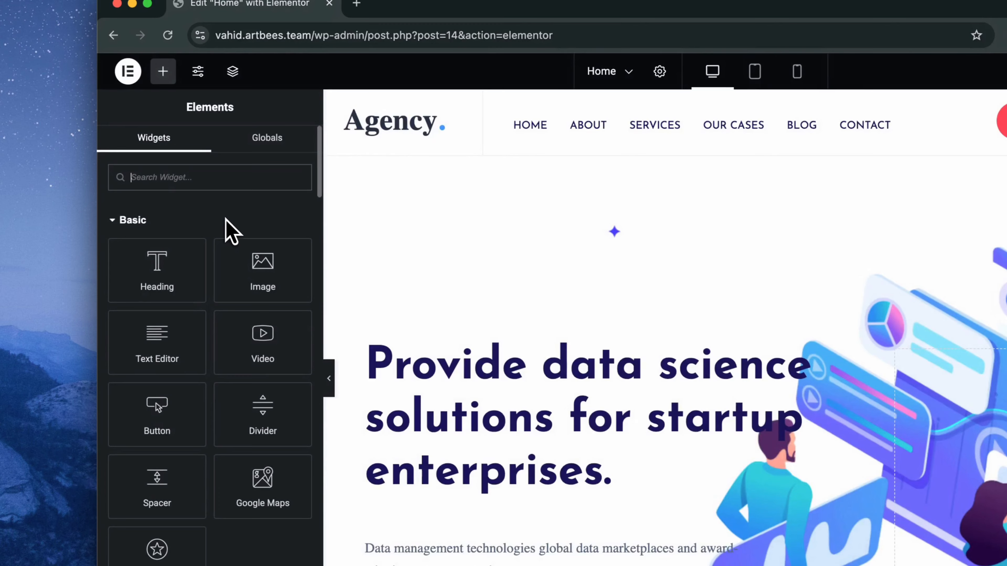
Collapse the Basic and General widget categories and look through the Jupiter X Elements widgets
click(226, 220)
click(213, 249)
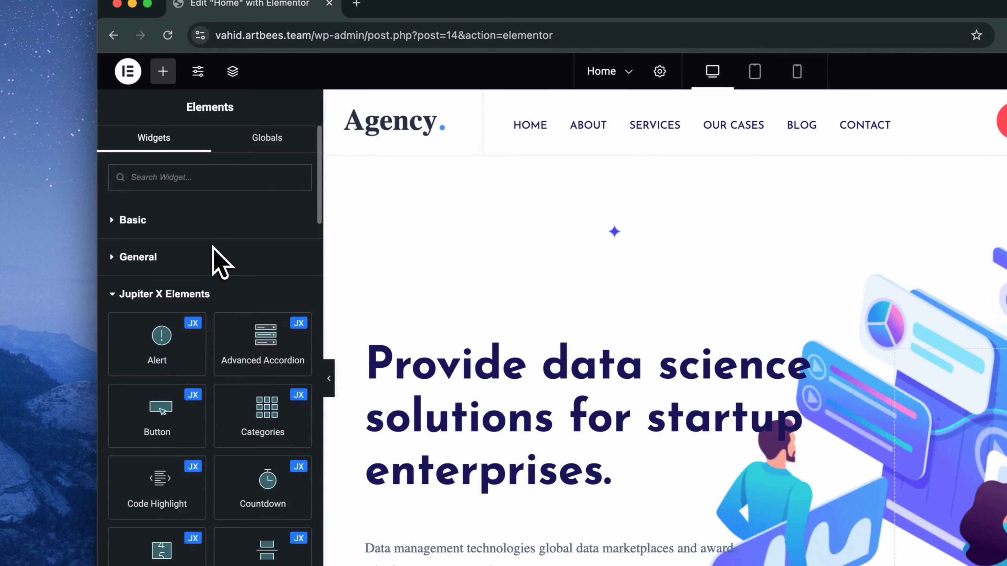
scroll(225, 351, down, 3)
scroll(227, 354, down, 8)
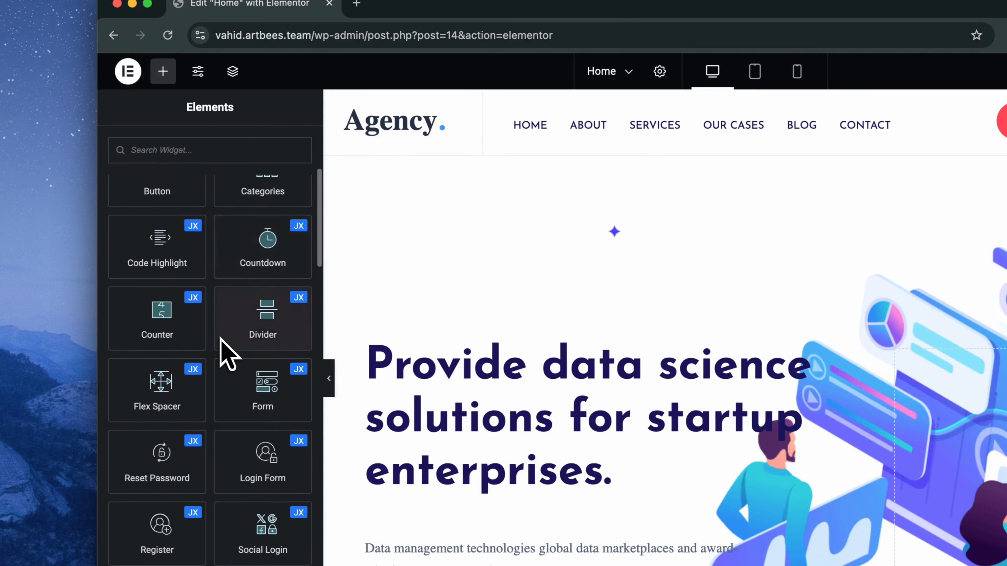
scroll(228, 354, down, 11)
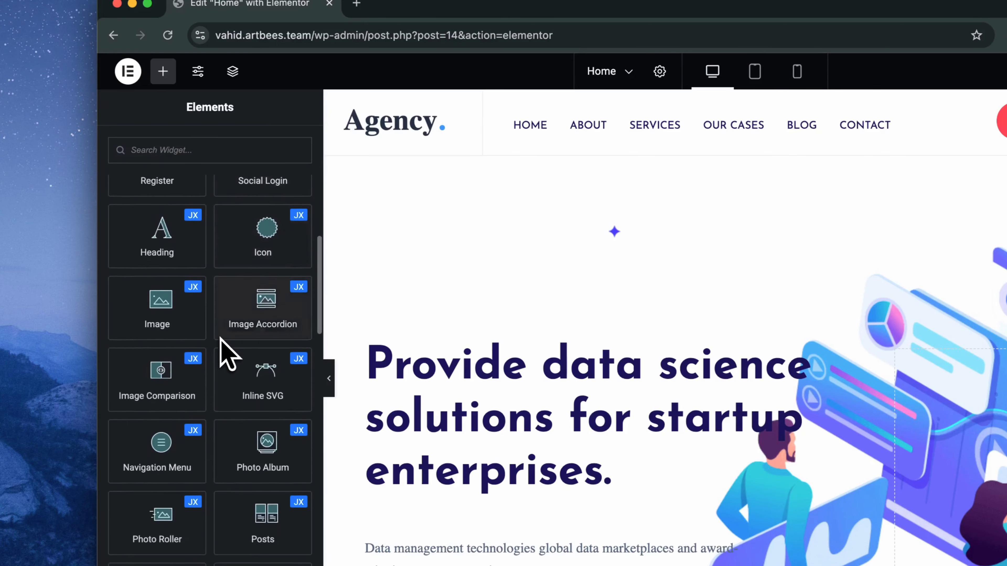
scroll(228, 354, down, 12)
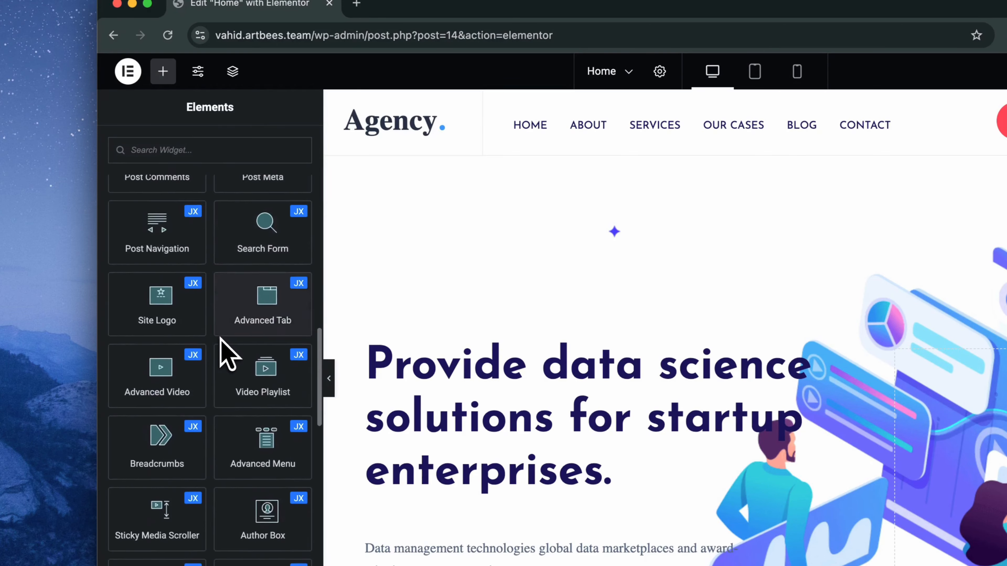
scroll(228, 353, down, 15)
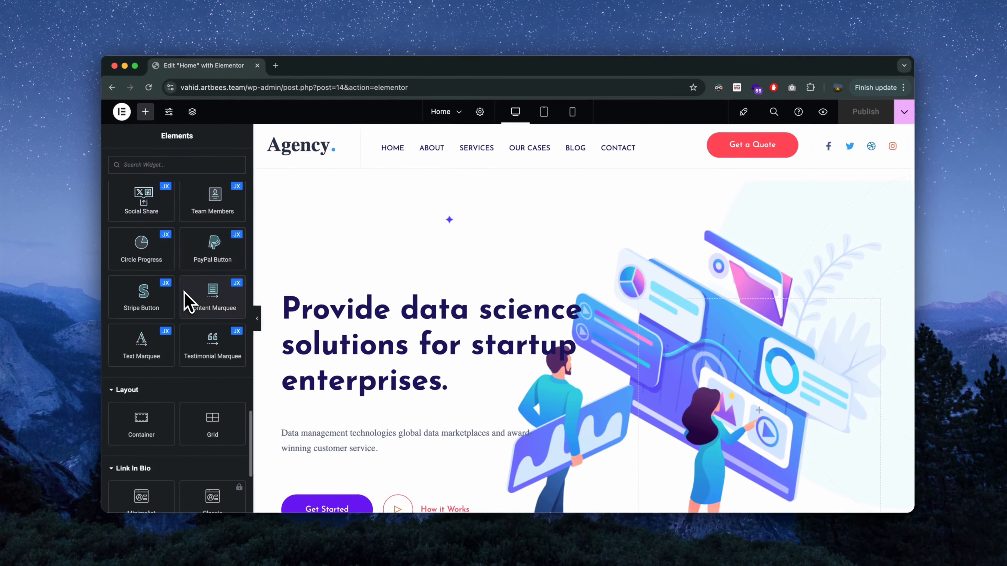
Add a Jupiter X Heading widget above the hero title and set its title to "This is a Heading"
scroll(190, 303, up, 10)
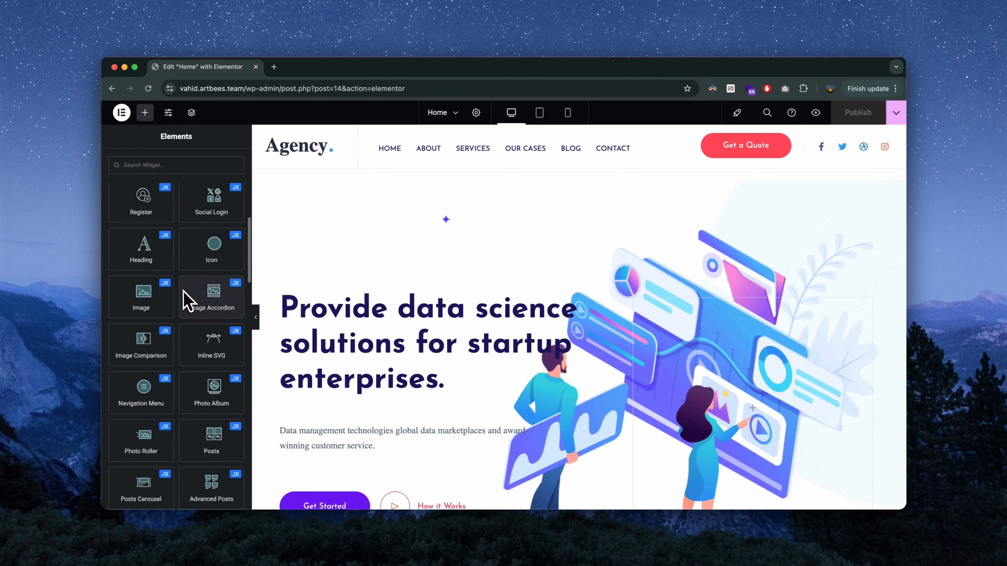
drag(143, 258, 383, 302)
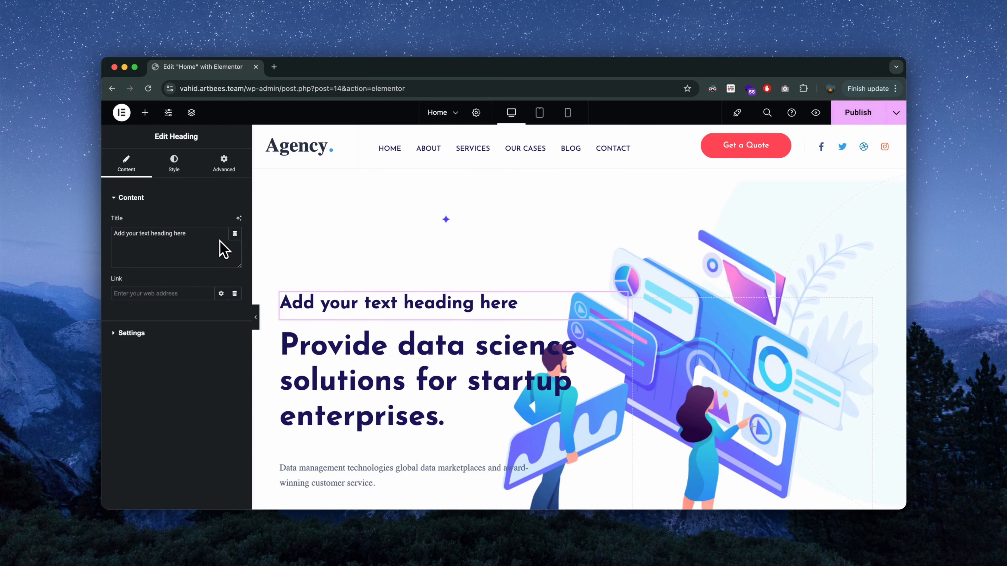
triple_click(222, 250)
text(This is a)
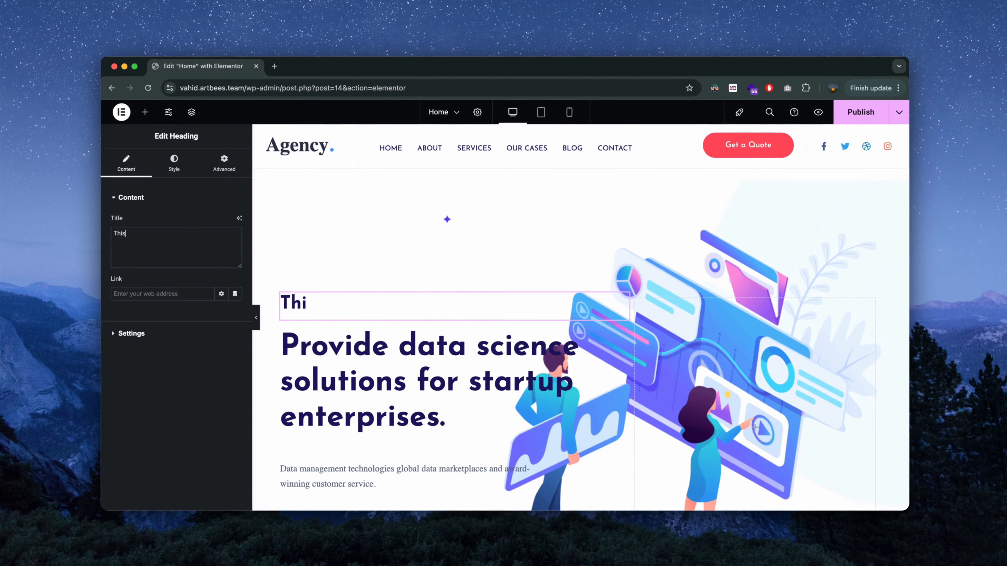
text( Heading)
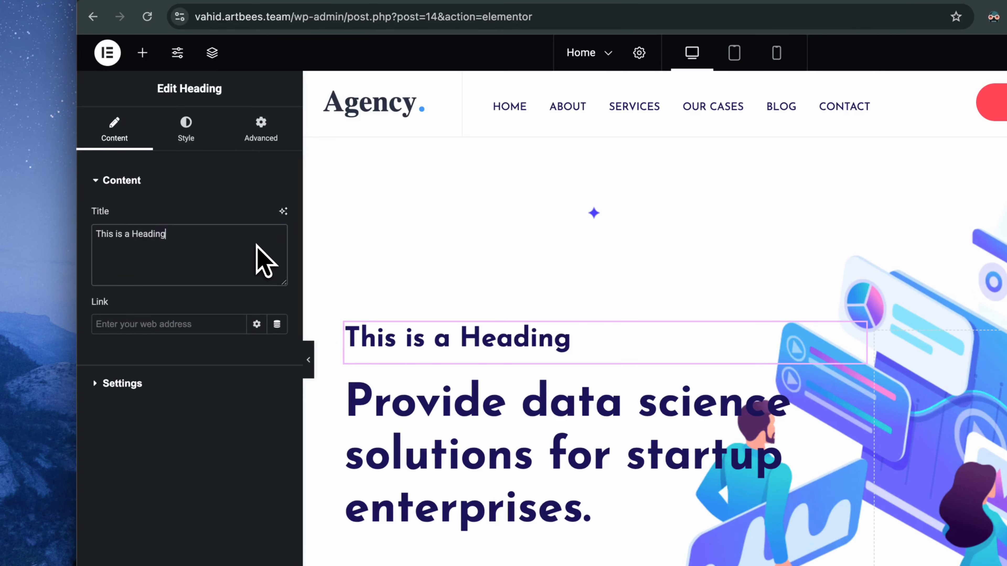
Give the new heading a solid color type and set its color to blue, #0410FA
click(185, 132)
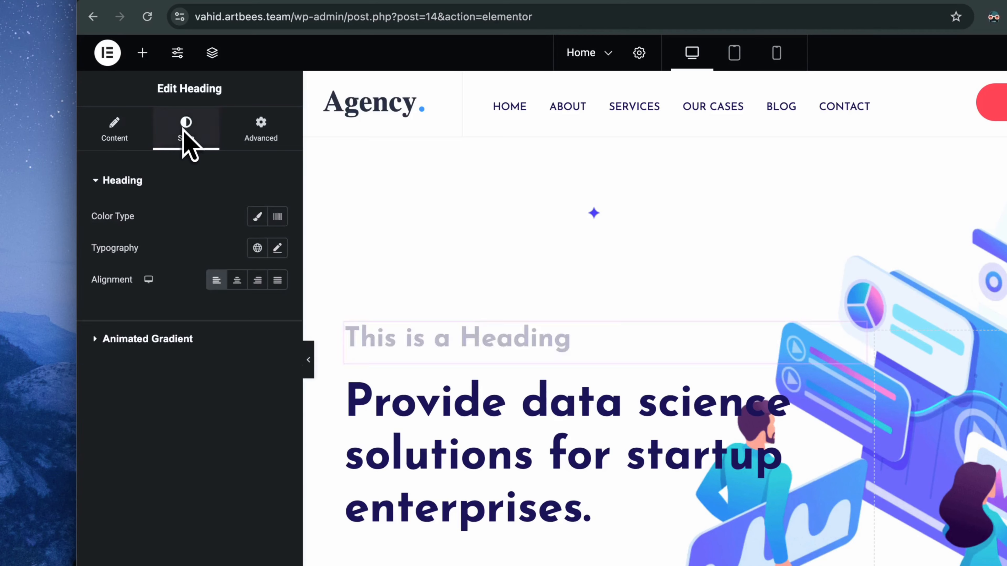
click(257, 214)
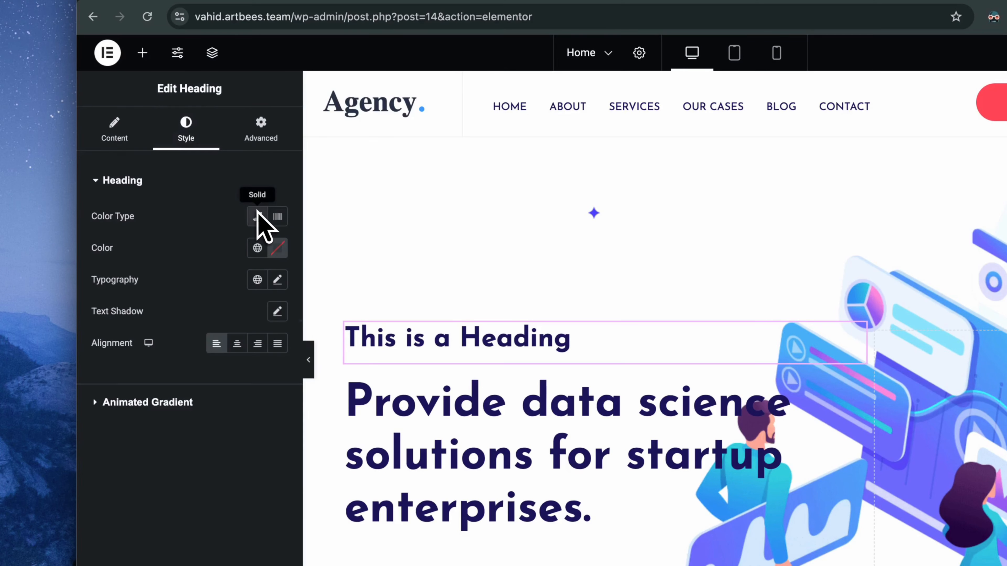
click(282, 243)
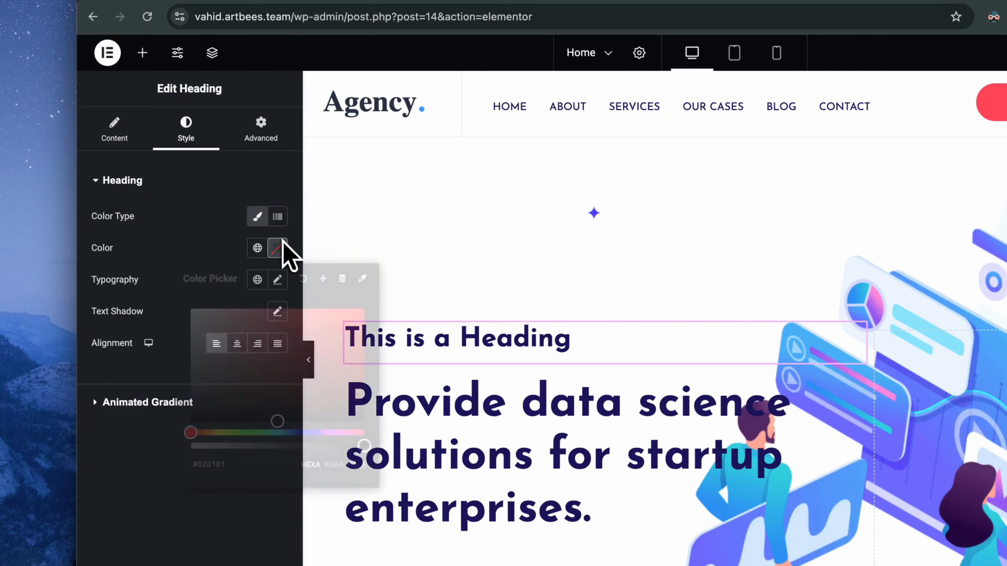
click(362, 310)
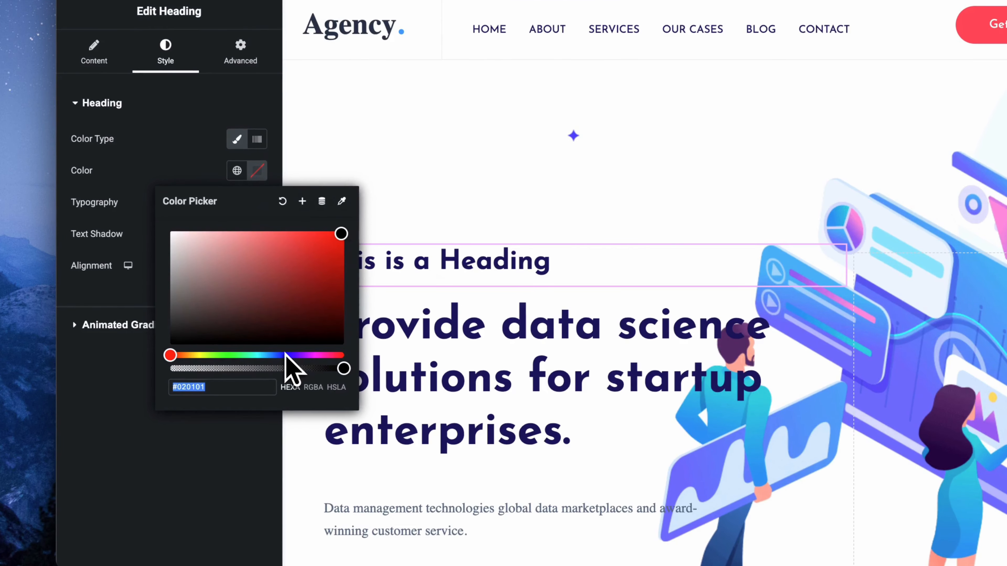
click(285, 355)
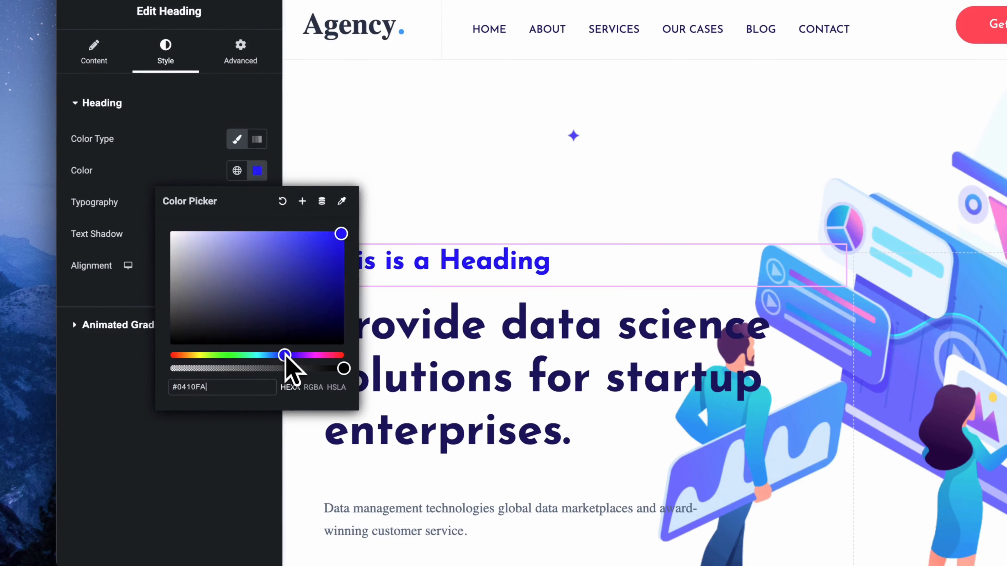
click(214, 451)
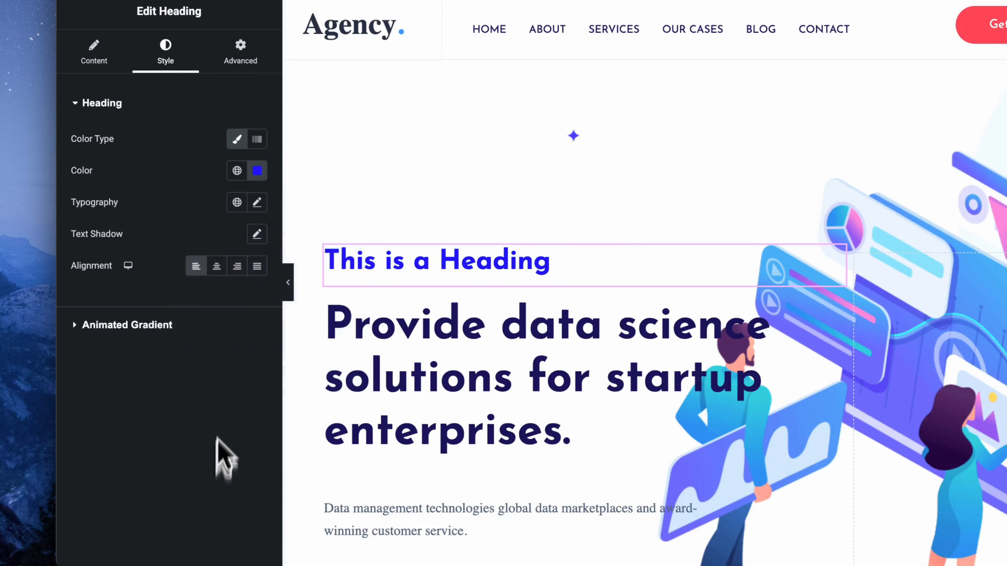
Browse the font families in the heading's typography settings and try Biryani
click(261, 203)
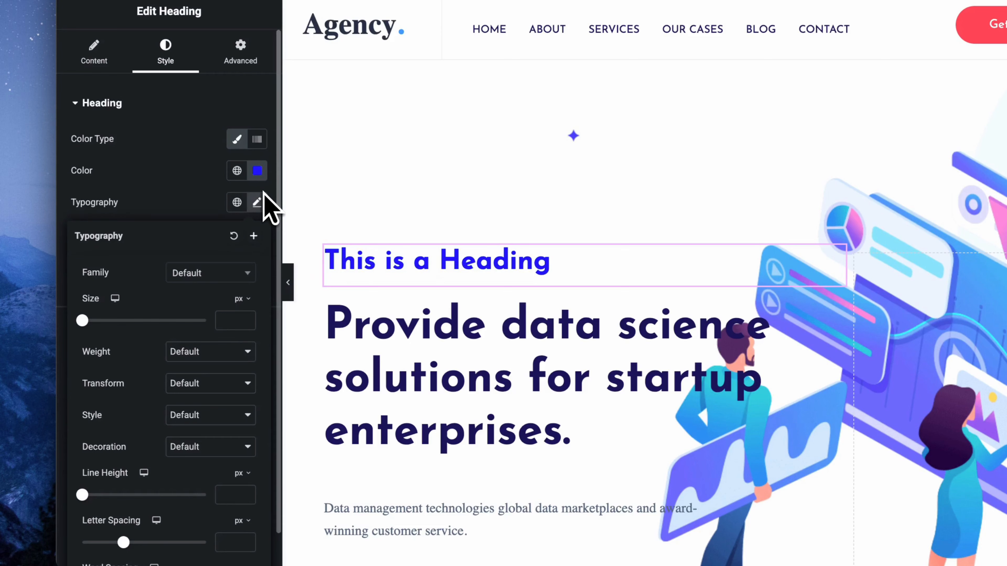
click(227, 272)
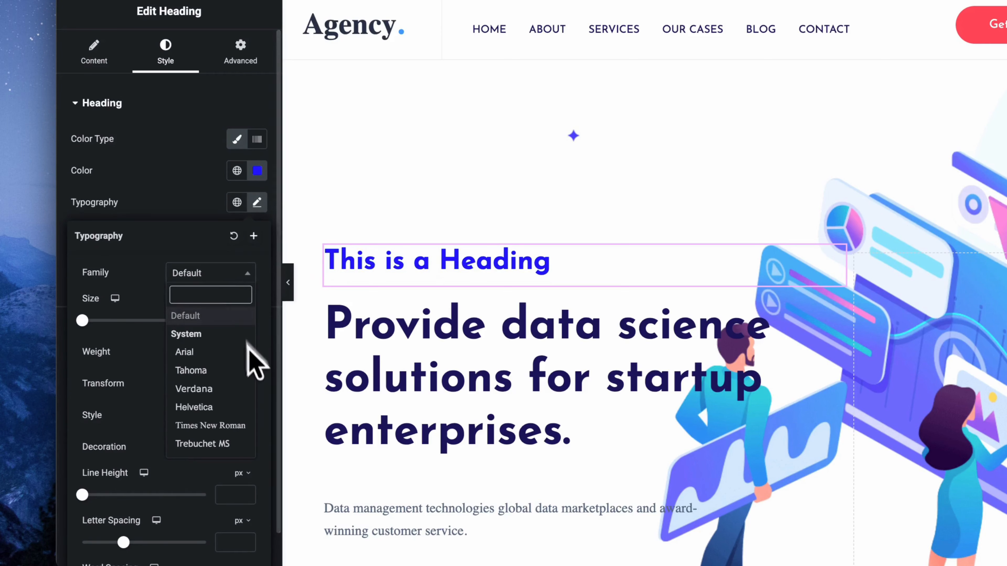
scroll(254, 359, down, 5)
scroll(254, 359, down, 15)
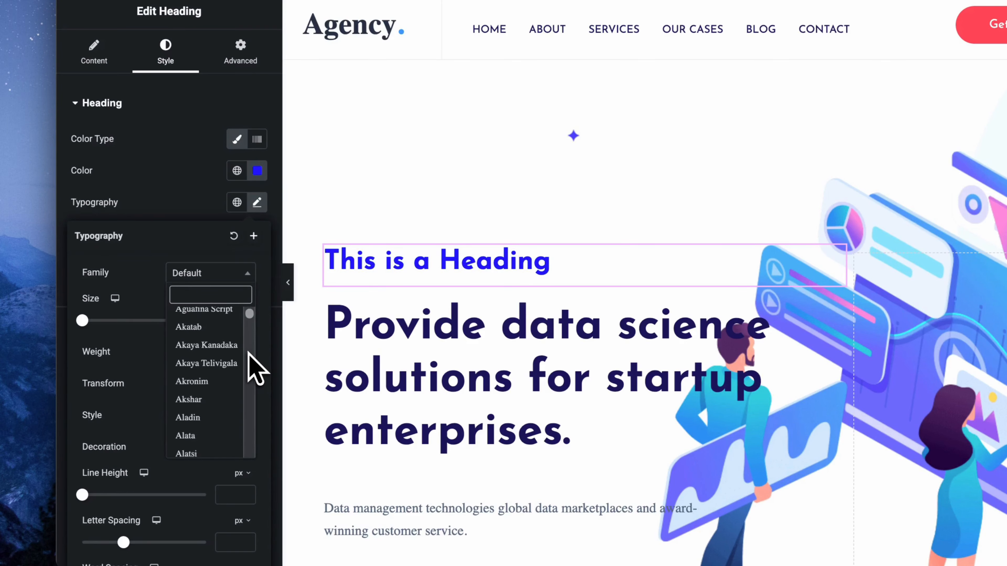
scroll(249, 353, down, 15)
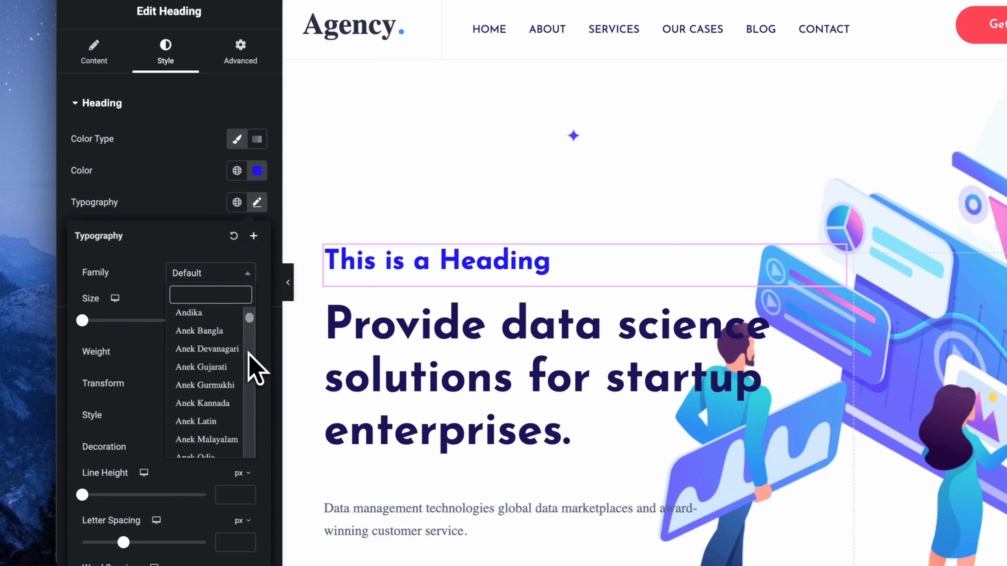
scroll(248, 353, down, 15)
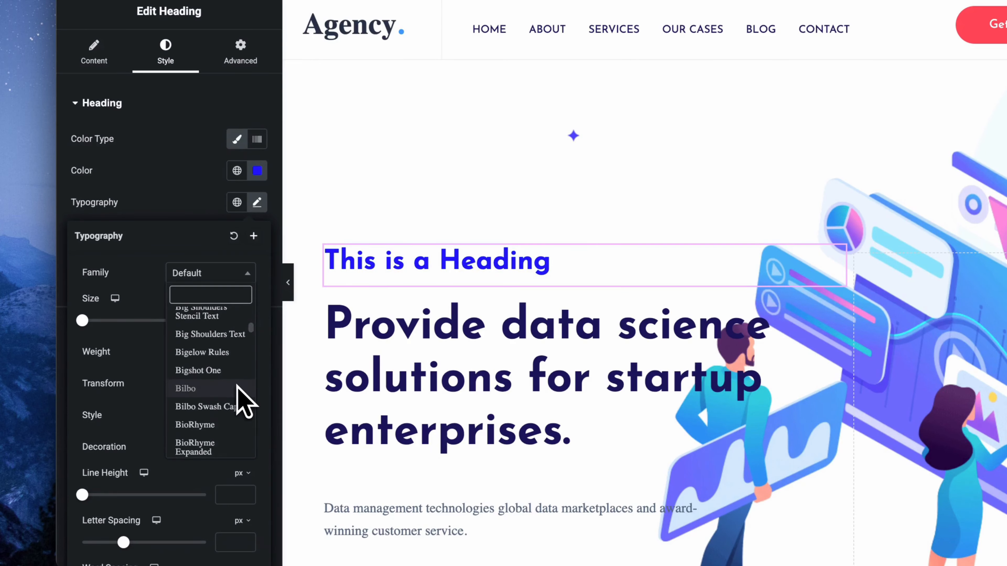
click(235, 332)
click(250, 273)
click(229, 354)
Set the heading's font family to Playfair Display, found by searching for "playfair", and its weight to 400 (Normal)
click(240, 277)
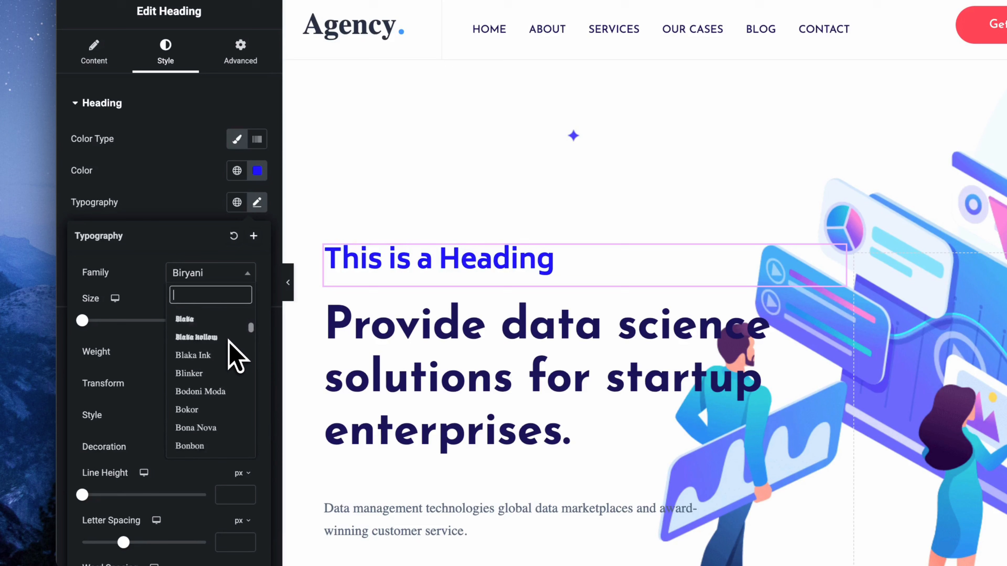
text(playfair)
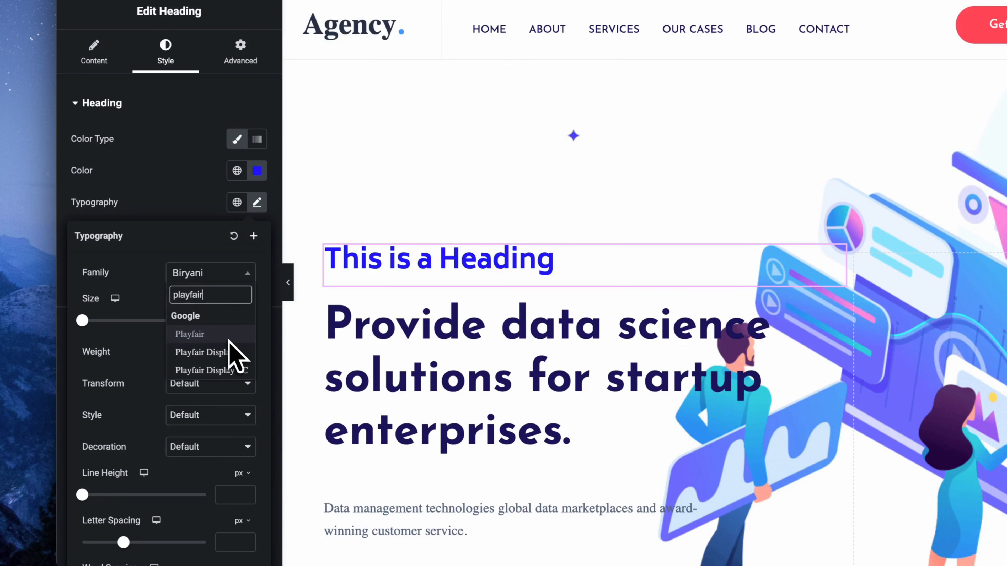
click(192, 352)
click(193, 351)
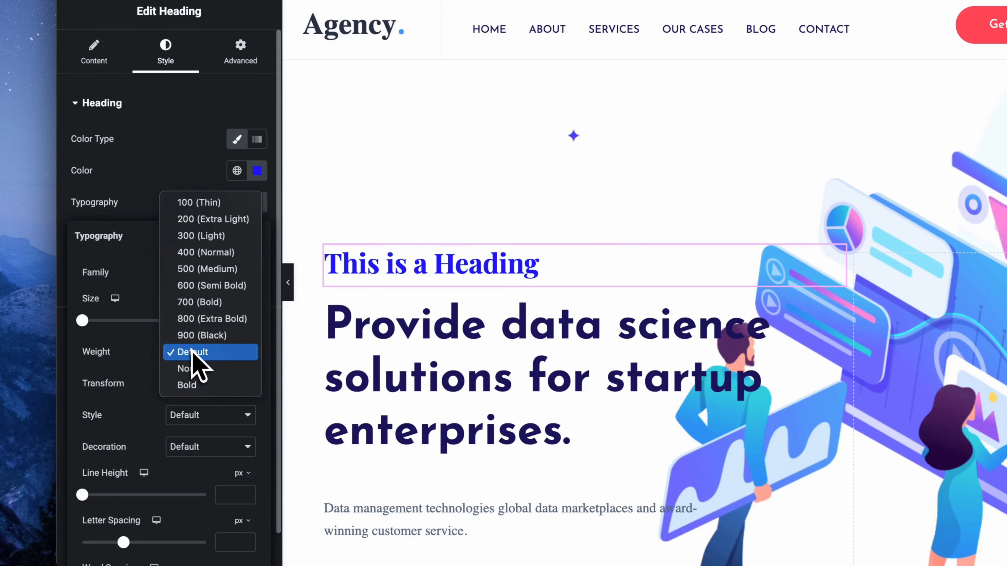
click(221, 252)
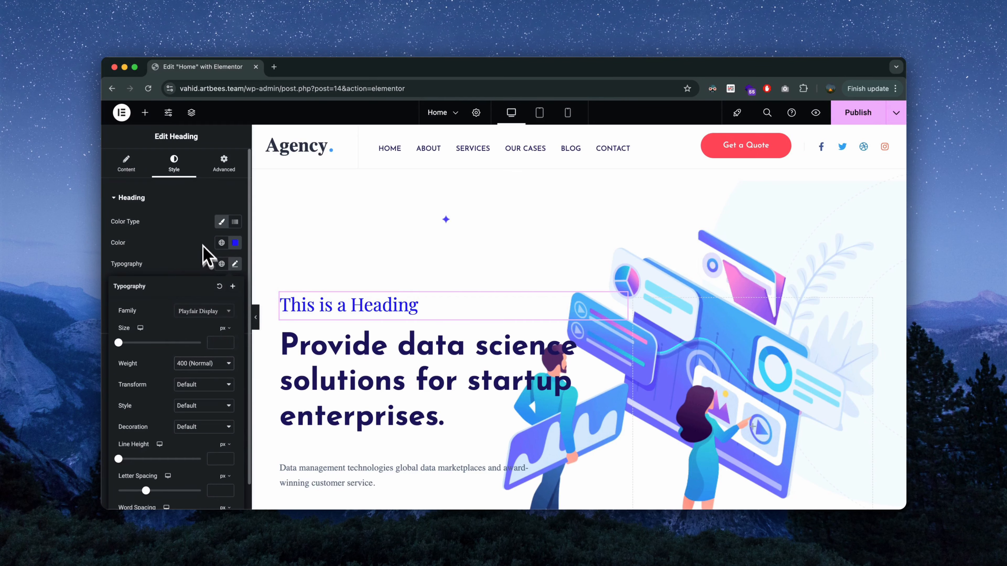
click(201, 194)
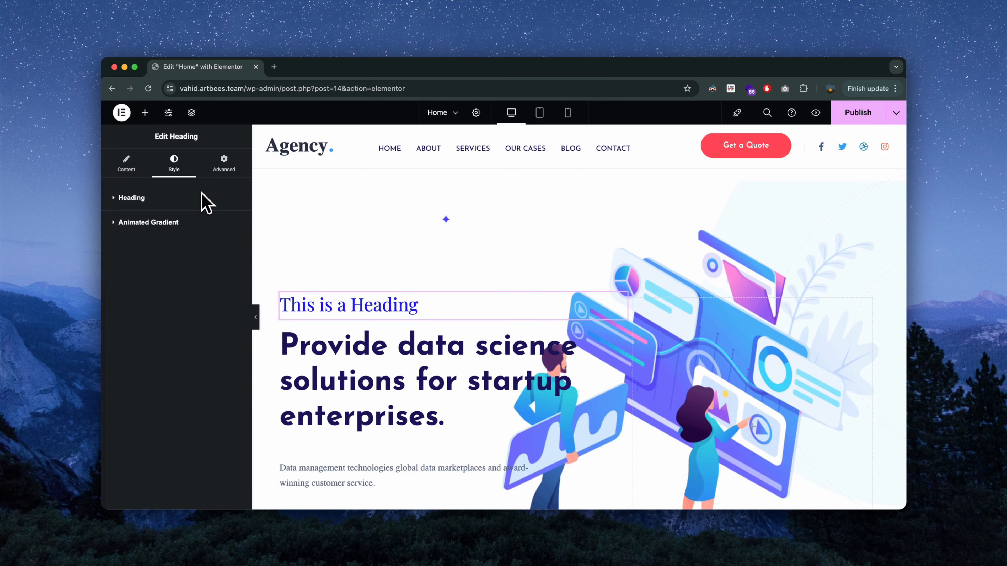
Add a Jupiter X Button widget between the hero title and the description paragraph
click(146, 113)
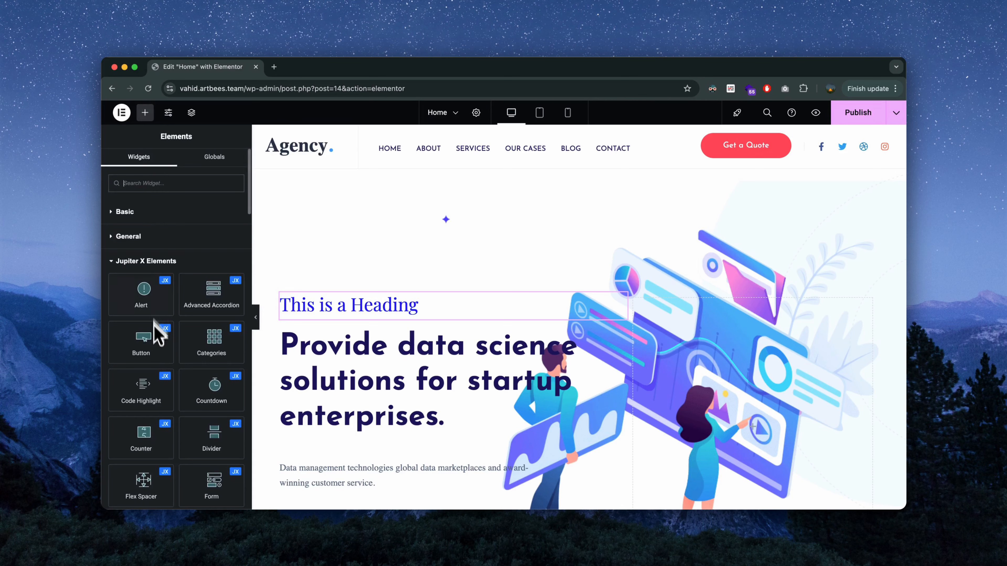
drag(150, 347, 333, 454)
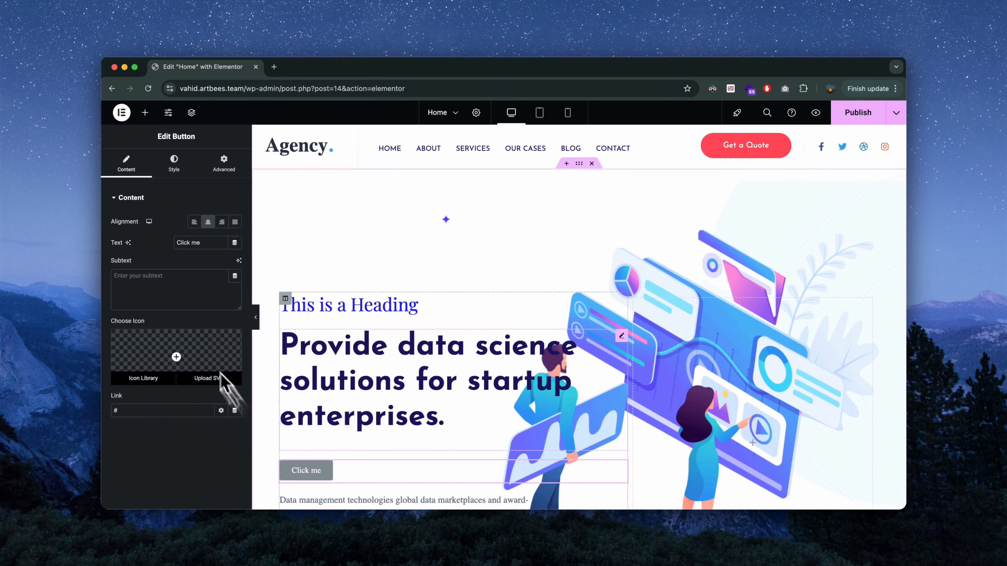
Change the new hero button's text to "JupiterX"
click(218, 242)
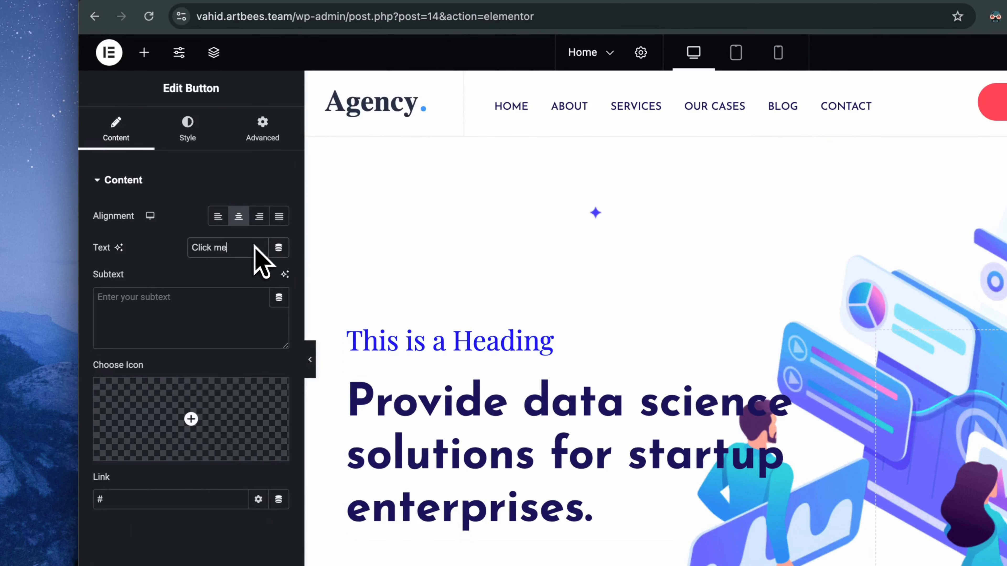
triple_click(254, 247)
text(JupiterX)
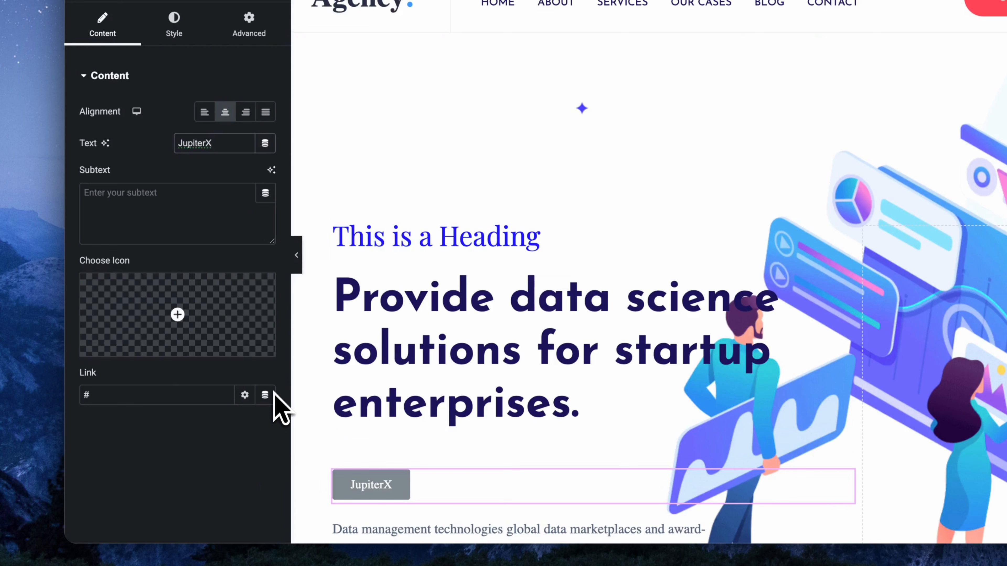
Link the JupiterX button to the dynamic Site URL tag
click(272, 394)
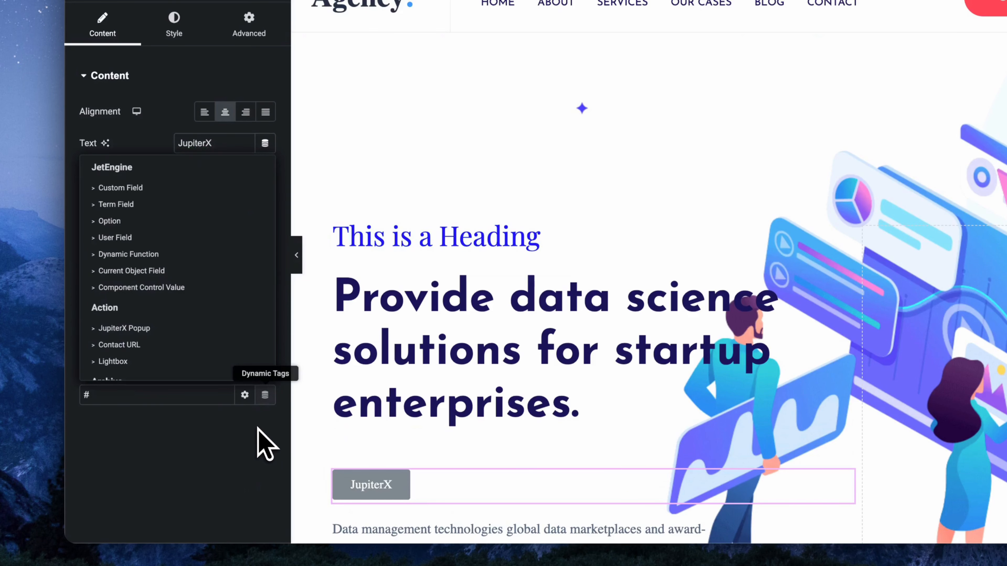
scroll(235, 375, down, 4)
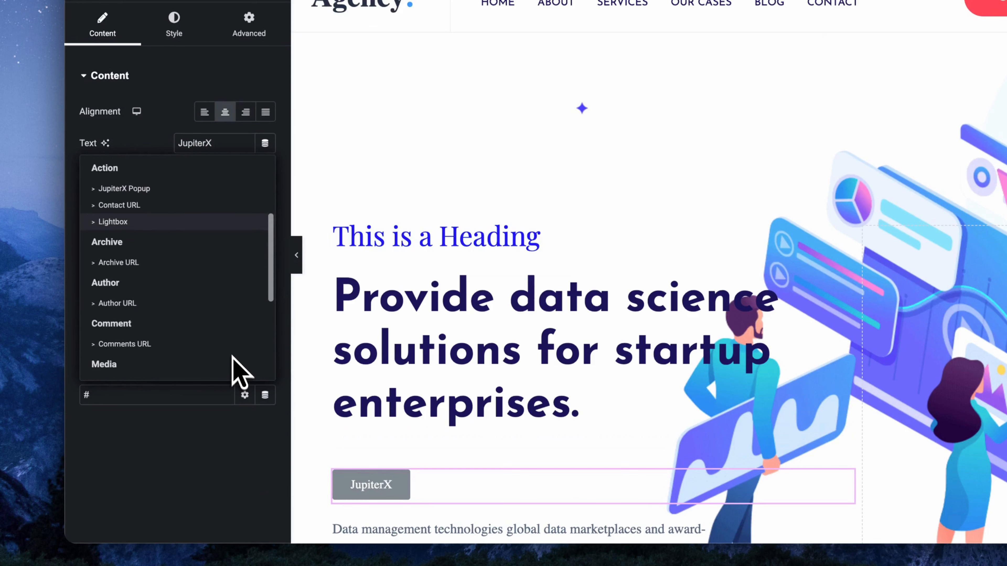
scroll(241, 372, down, 5)
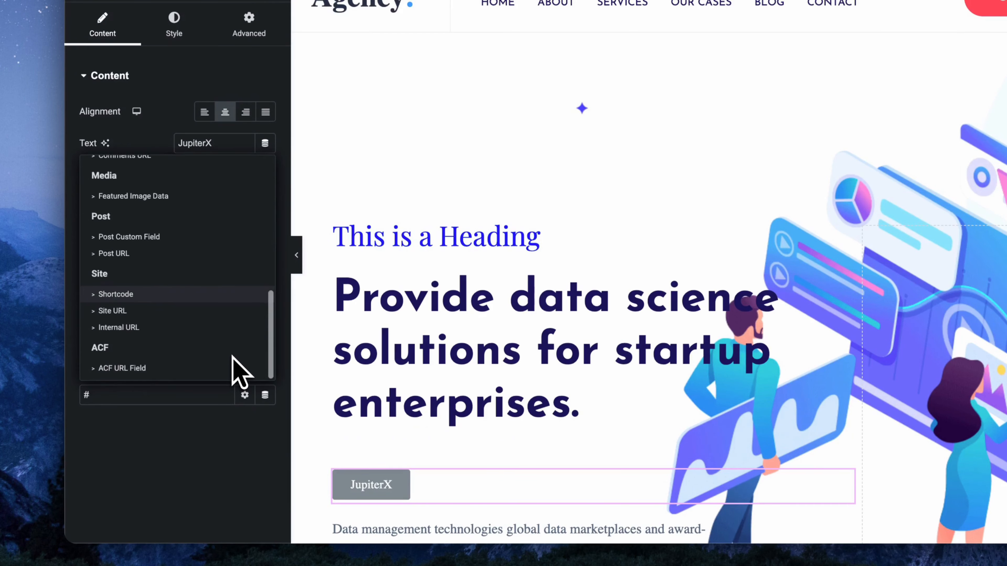
click(214, 311)
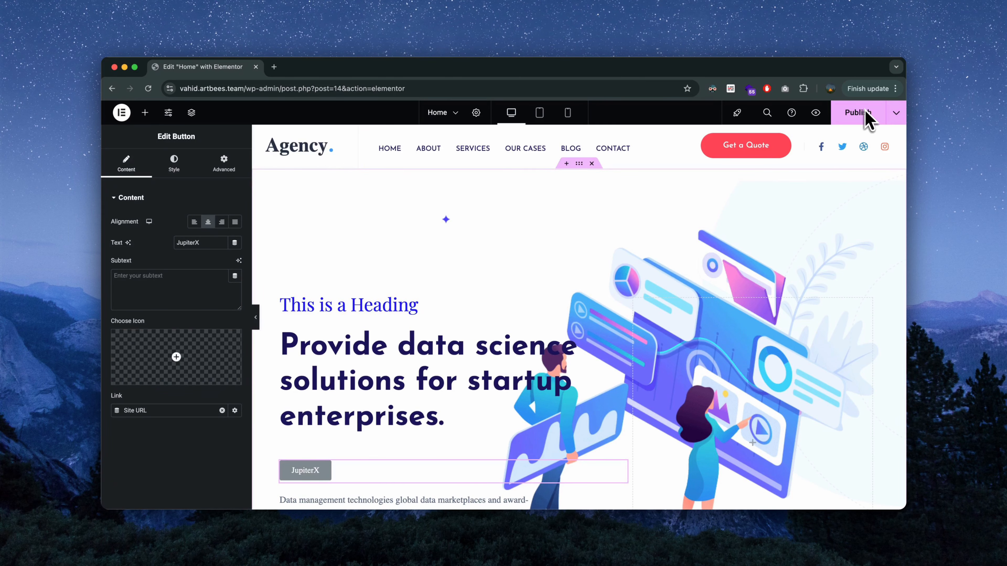
Publish the home page and view the live page to check the new heading and button in the hero section
click(858, 112)
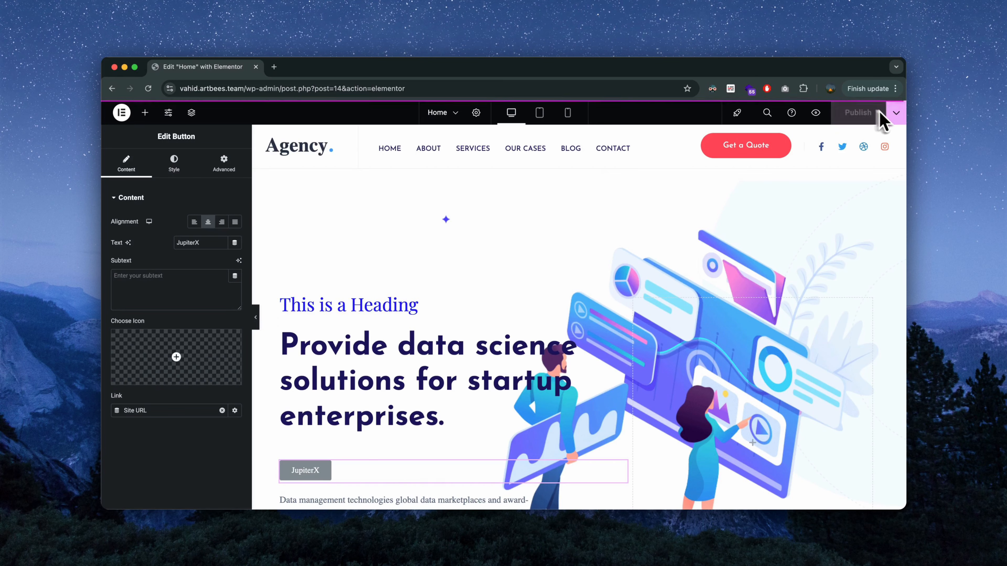
click(895, 112)
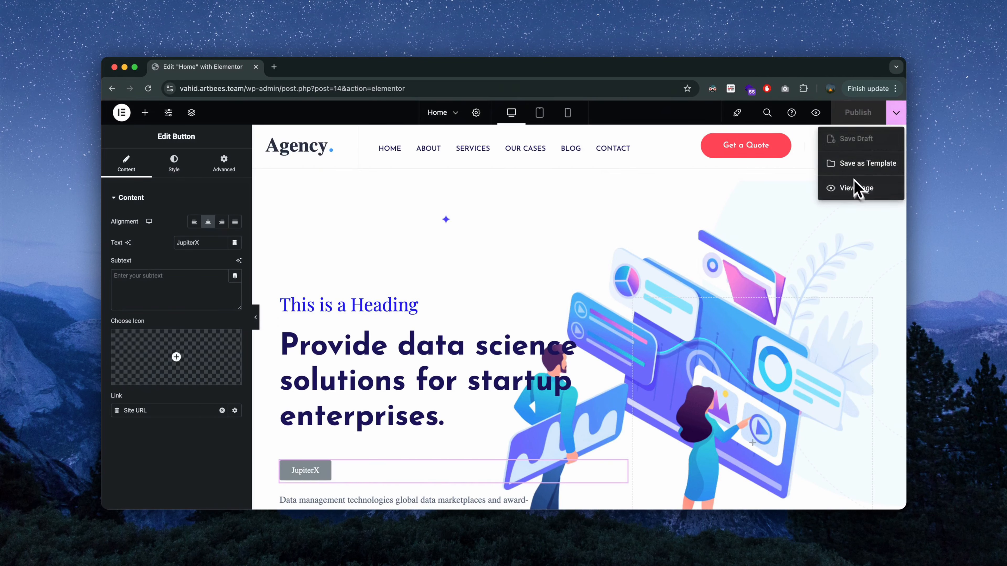
click(857, 189)
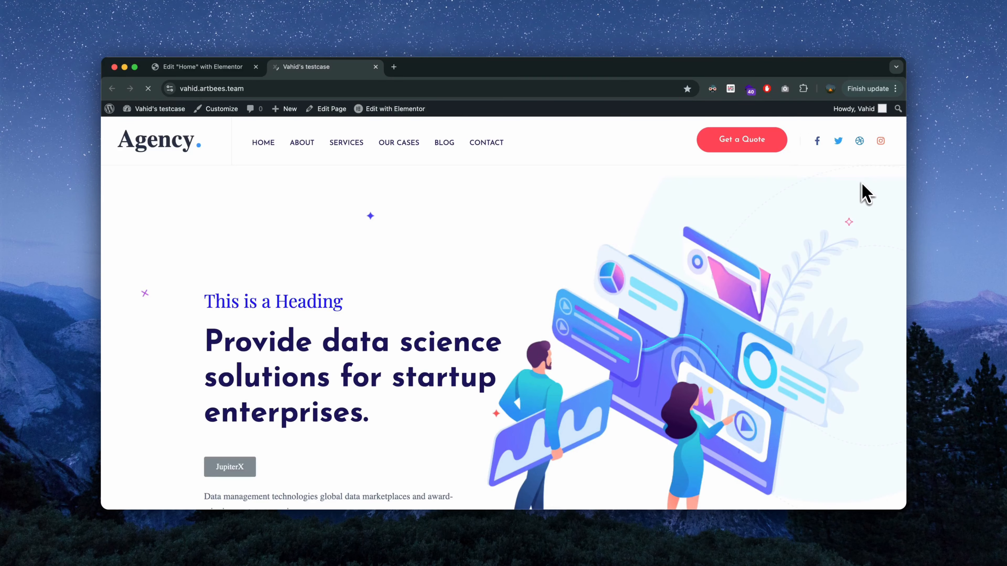
scroll(636, 305, down, 4)
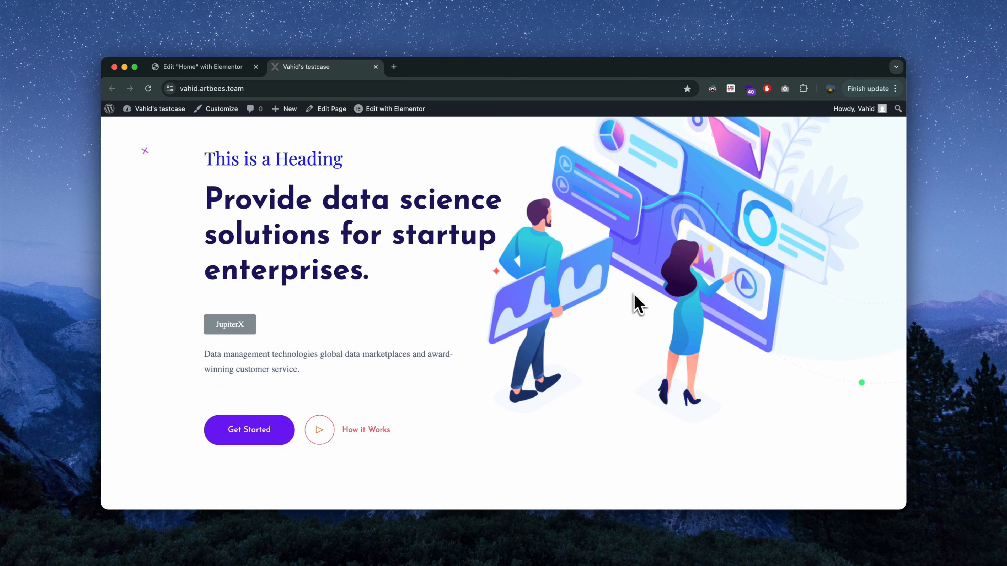
scroll(635, 296, up, 4)
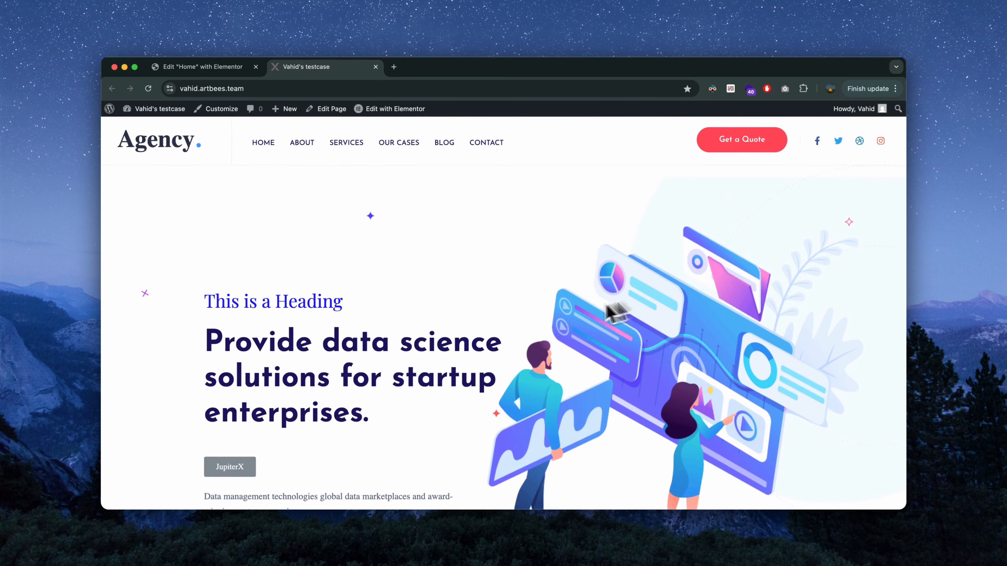
Go to the WordPress dashboard and open the Jupiter X Layout Builder
mouse_move(158, 114)
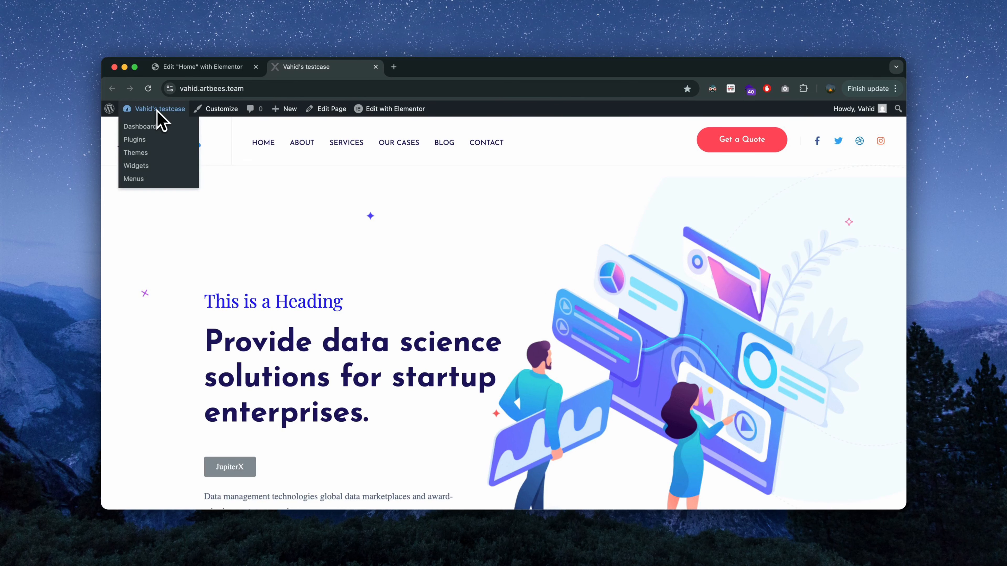
click(139, 126)
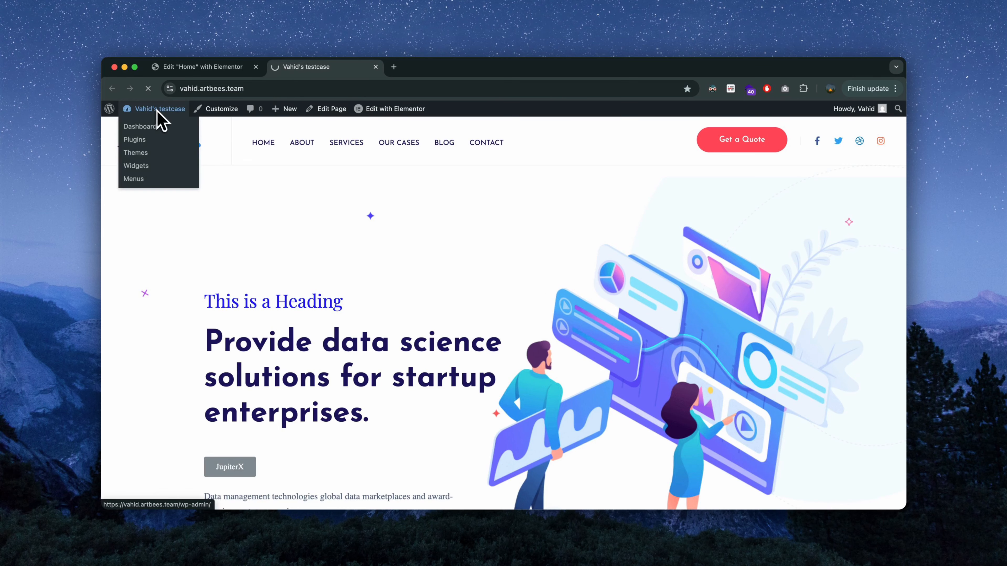
mouse_move(150, 183)
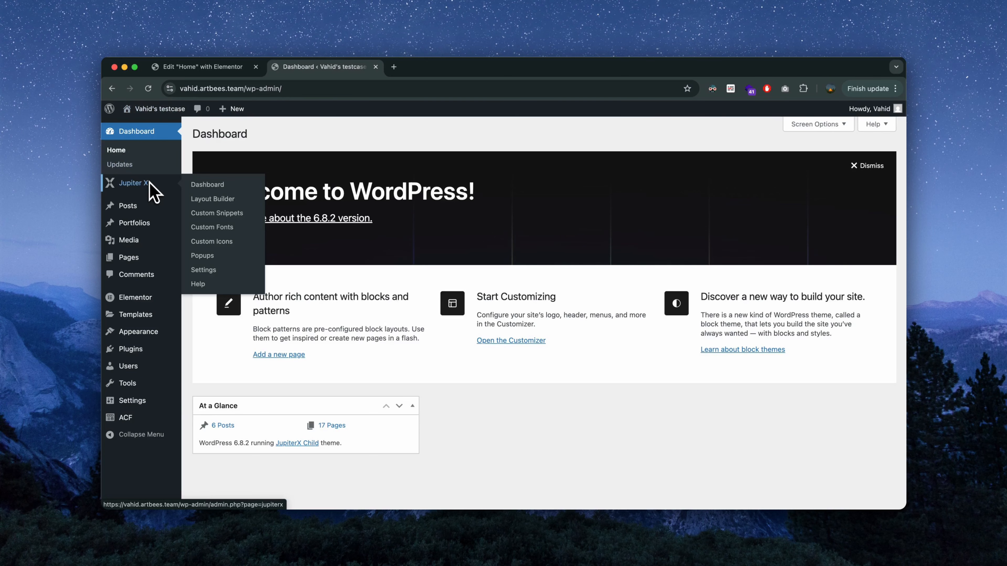
click(149, 183)
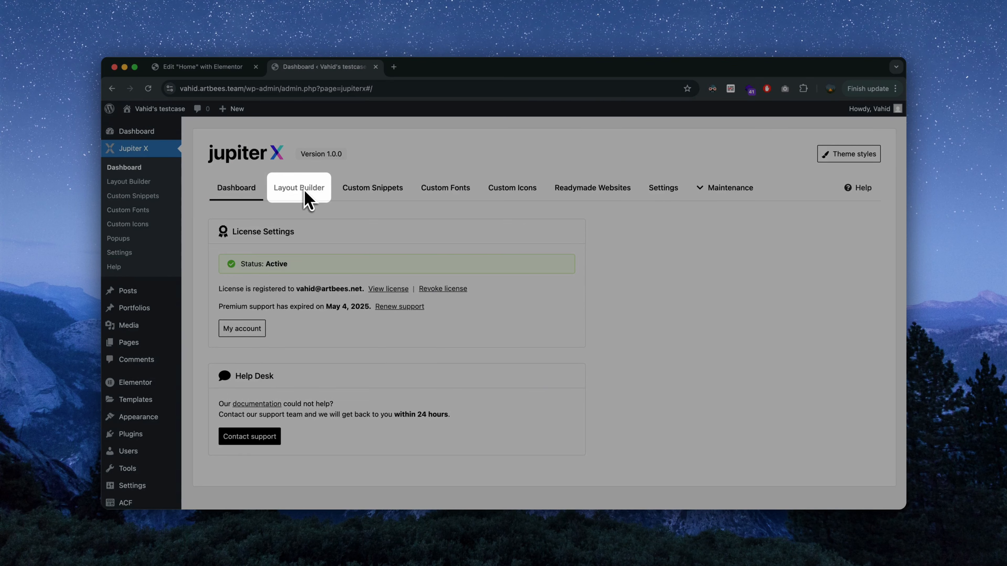
click(305, 193)
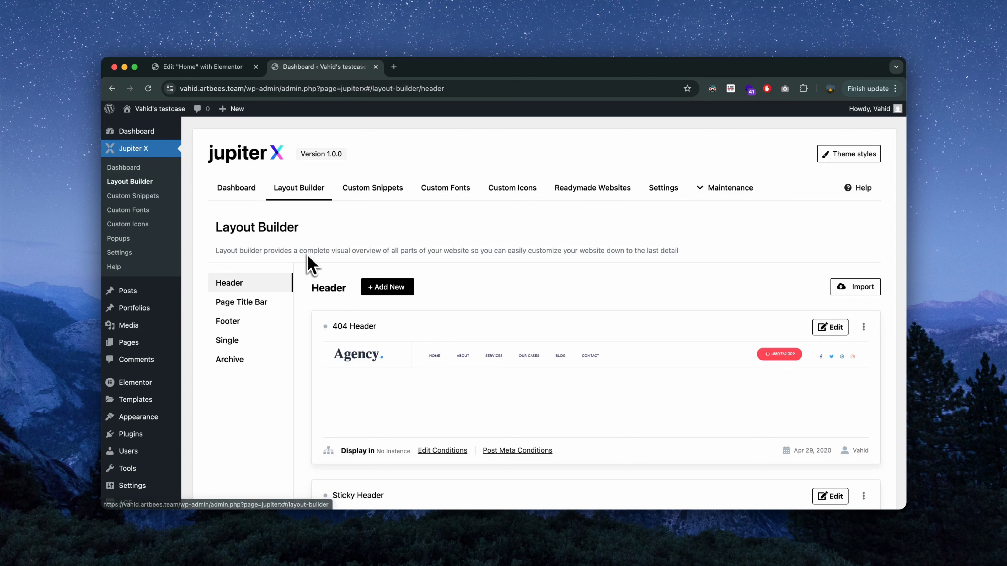
Open the template named Header, below Sticky Header, for editing in Elementor
scroll(308, 289, down, 3)
scroll(308, 290, down, 6)
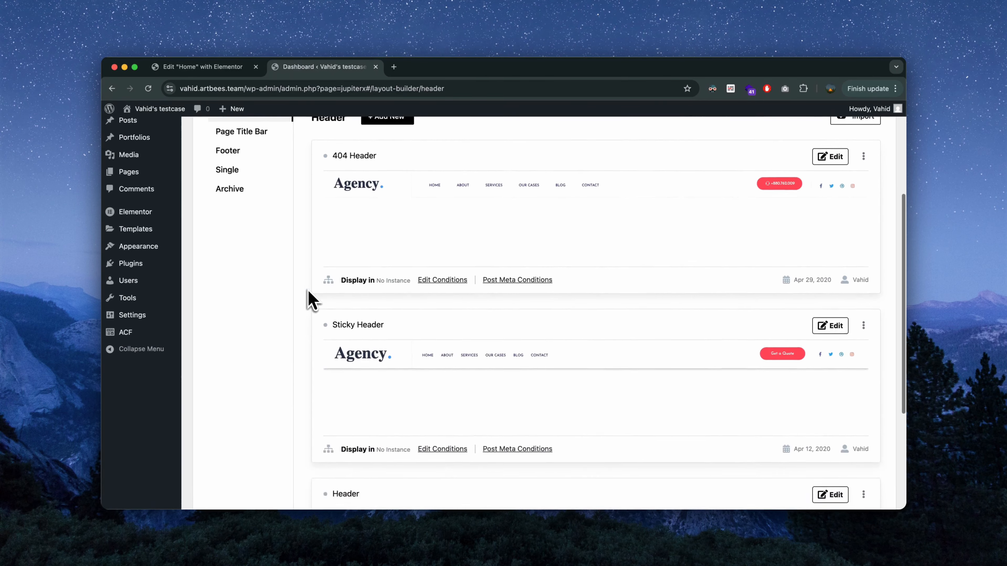
scroll(308, 298, down, 1)
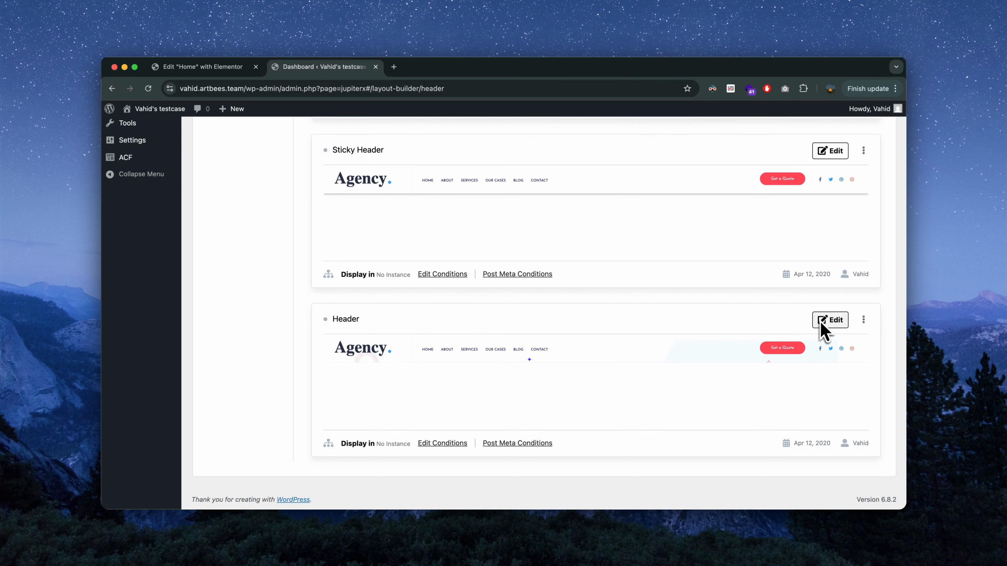
click(828, 320)
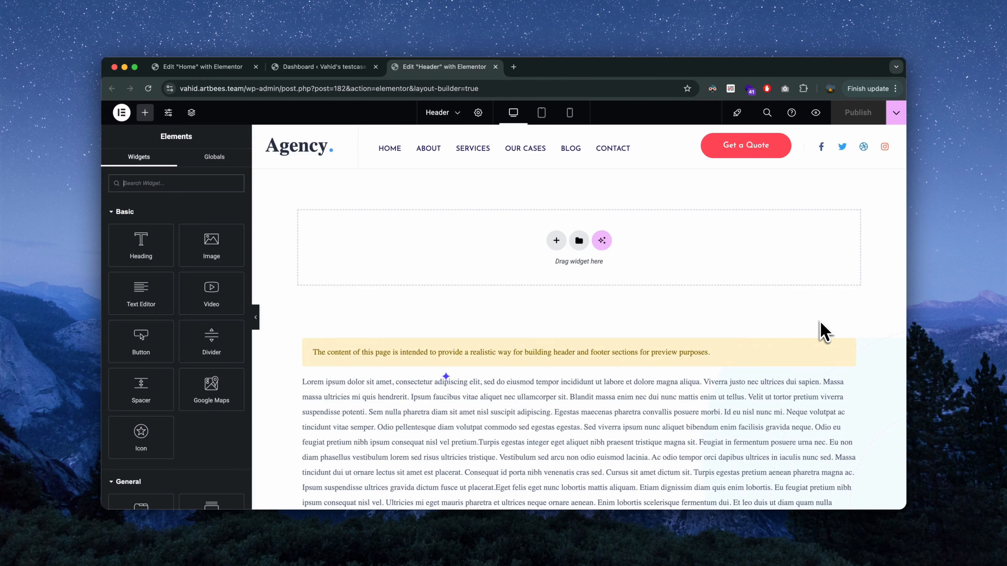
Add a Jupiter X Search Form widget between the header's Get a Quote button and social icons, and set its skin to Full Screen
click(190, 214)
click(187, 236)
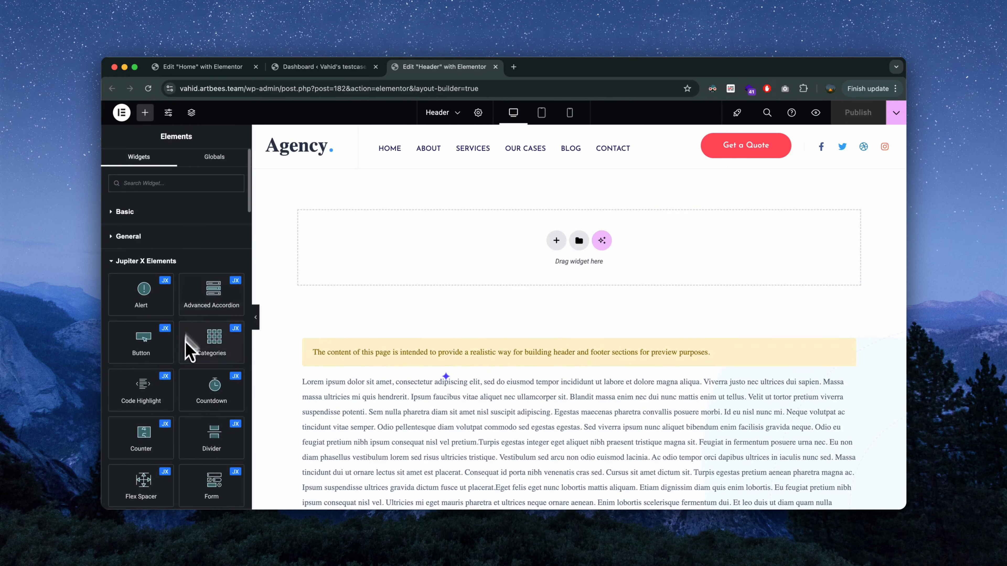
scroll(188, 361, down, 5)
scroll(187, 362, down, 12)
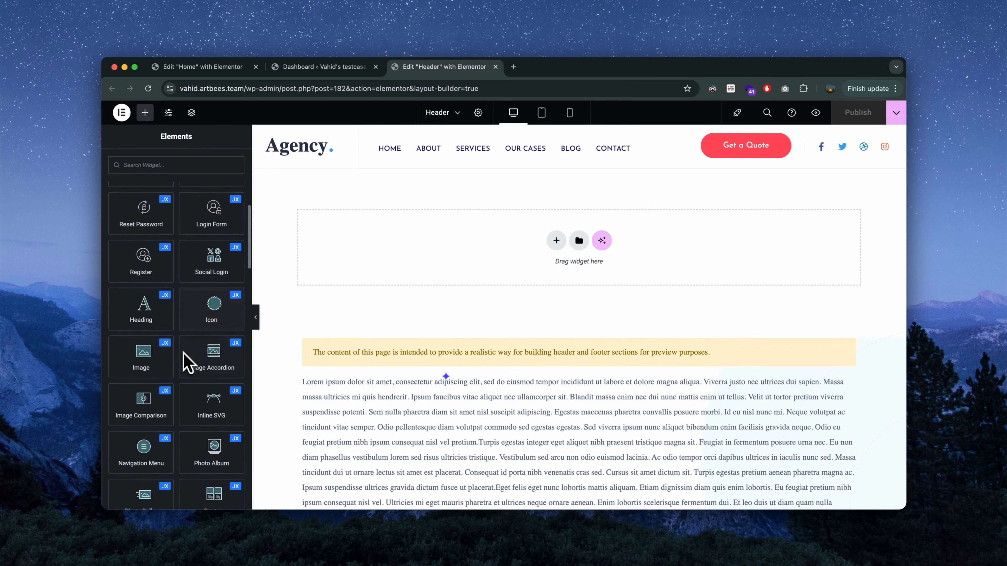
scroll(186, 361, down, 4)
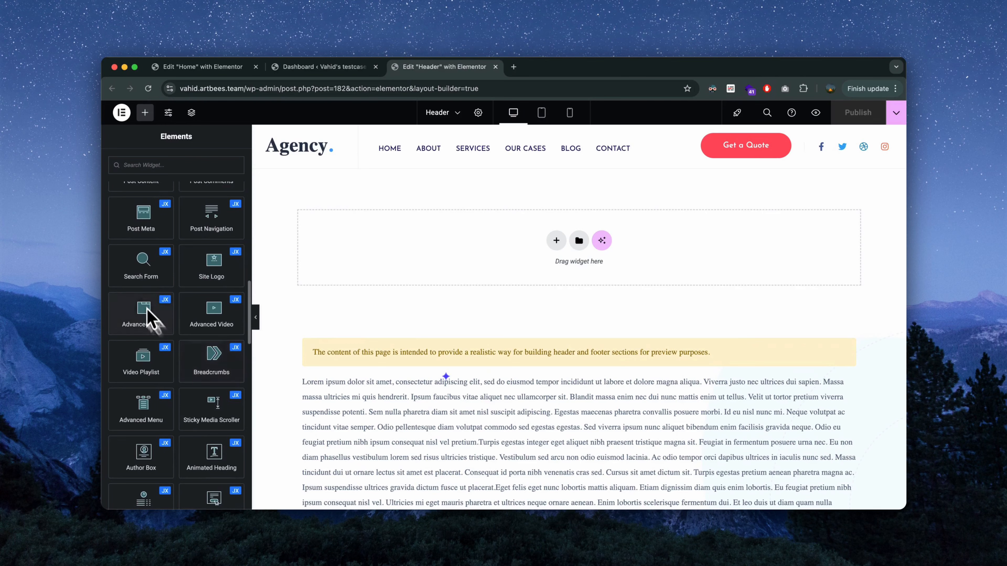
drag(140, 263, 736, 161)
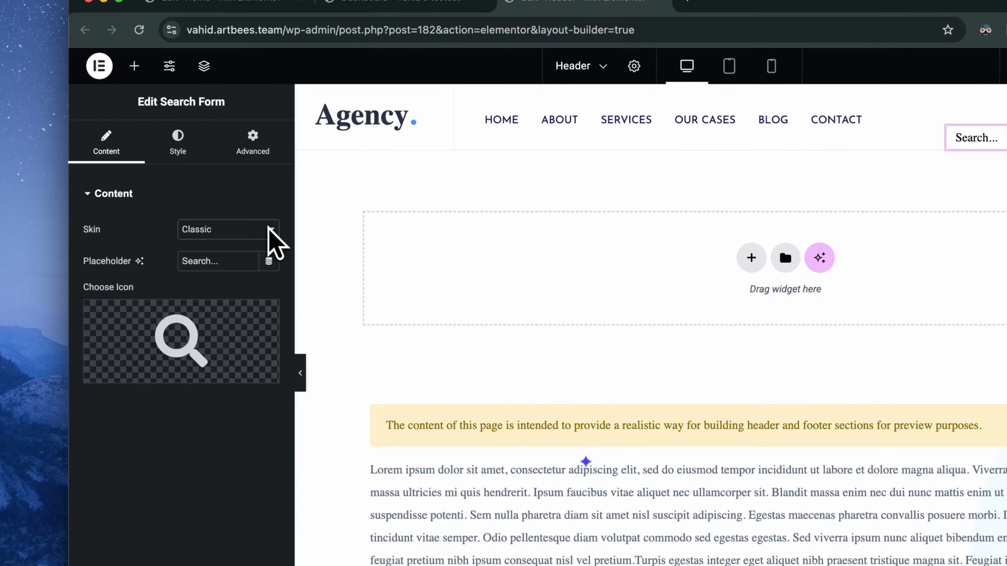
click(268, 229)
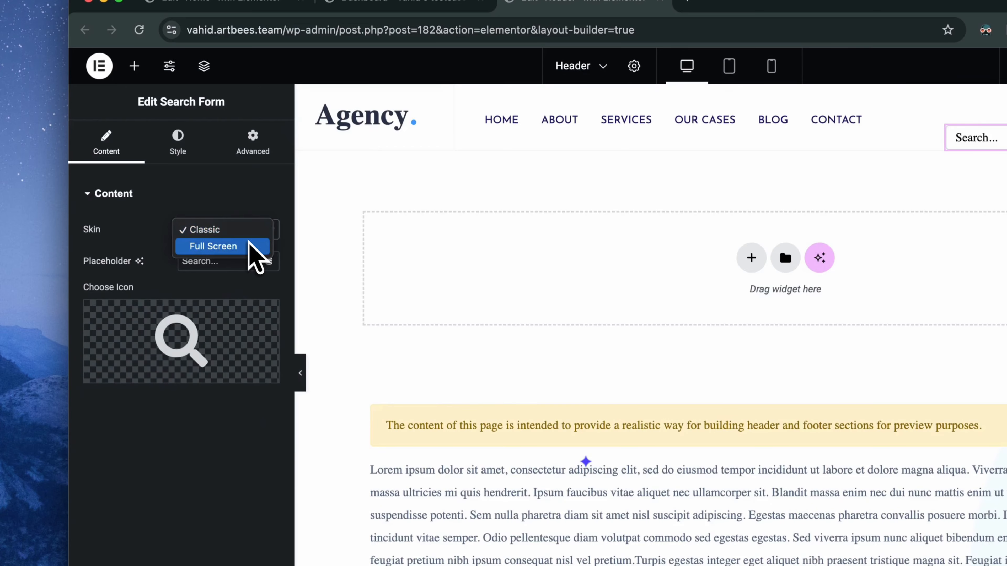
click(251, 246)
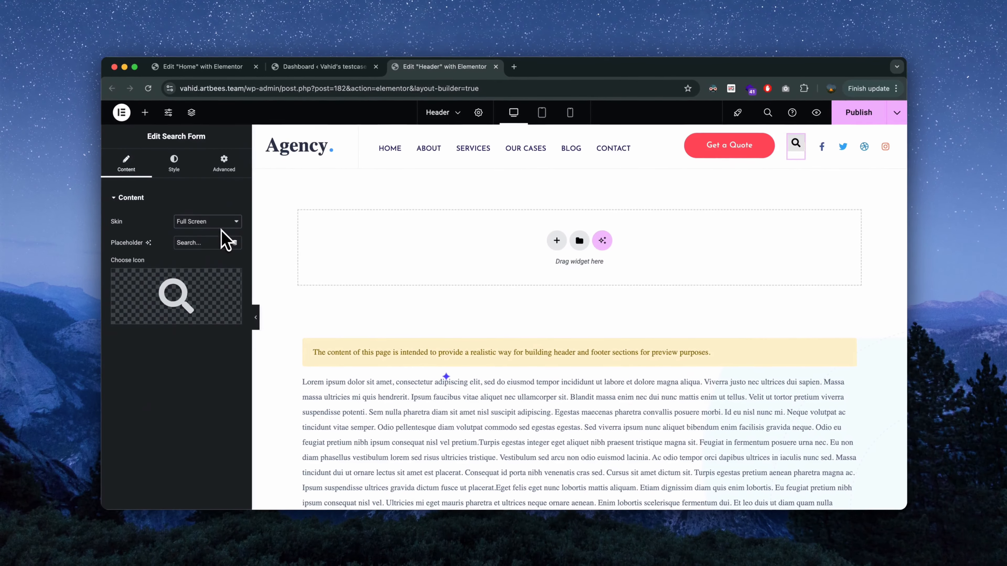
Set the search form icon's background color to fully transparent white, #FFFFFF00
click(173, 170)
scroll(176, 368, down, 2)
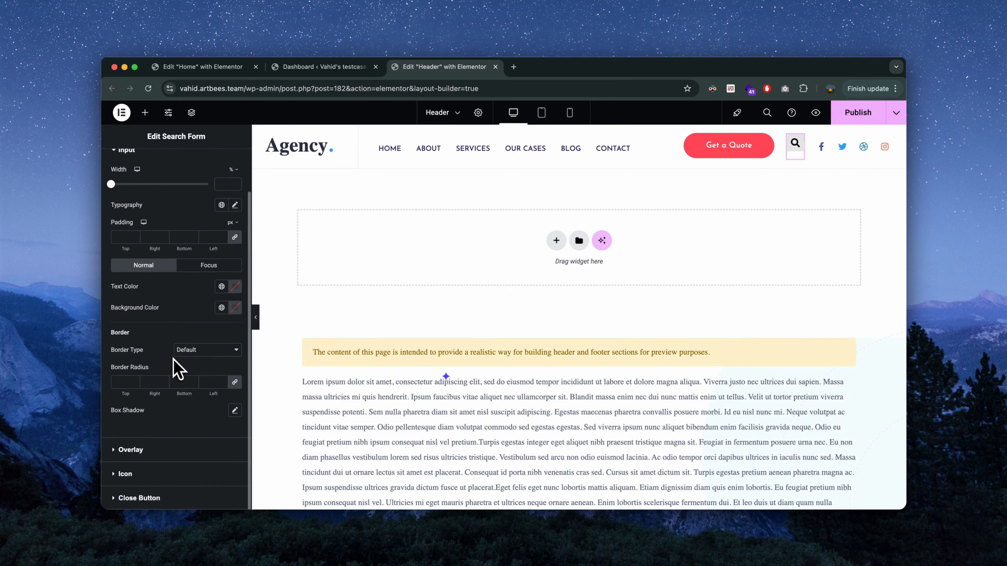
click(174, 474)
click(235, 404)
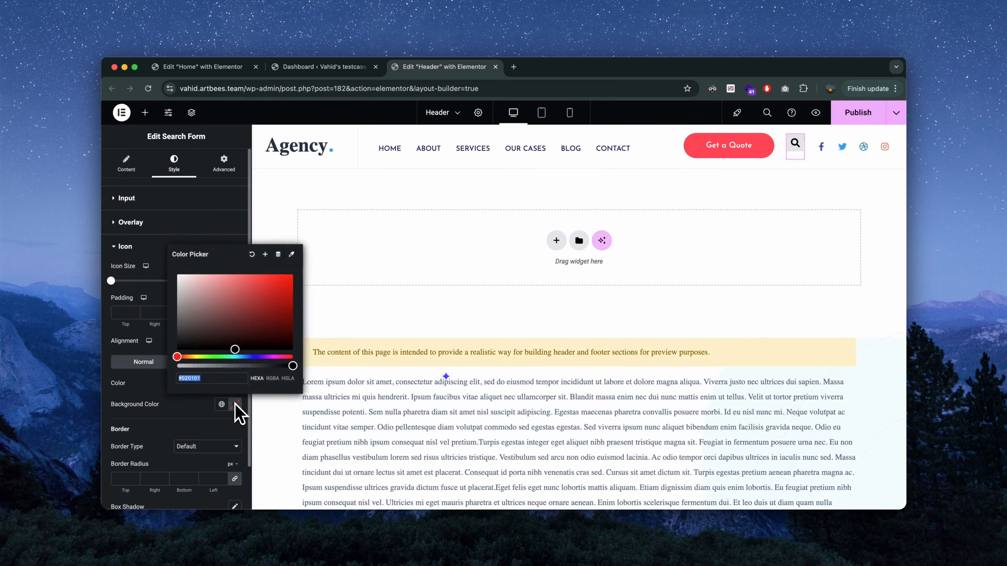
drag(235, 349, 168, 278)
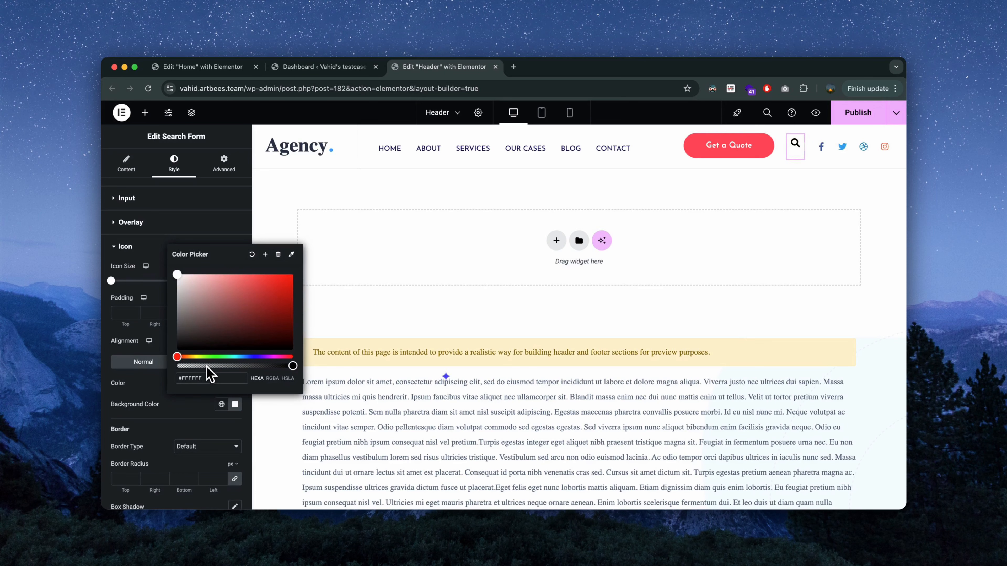
drag(207, 367, 177, 366)
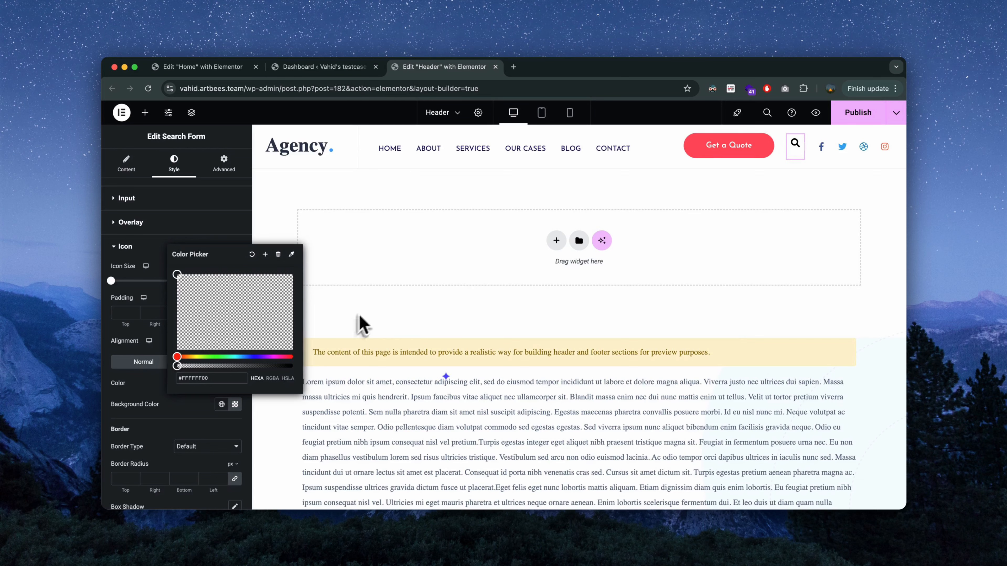
click(429, 320)
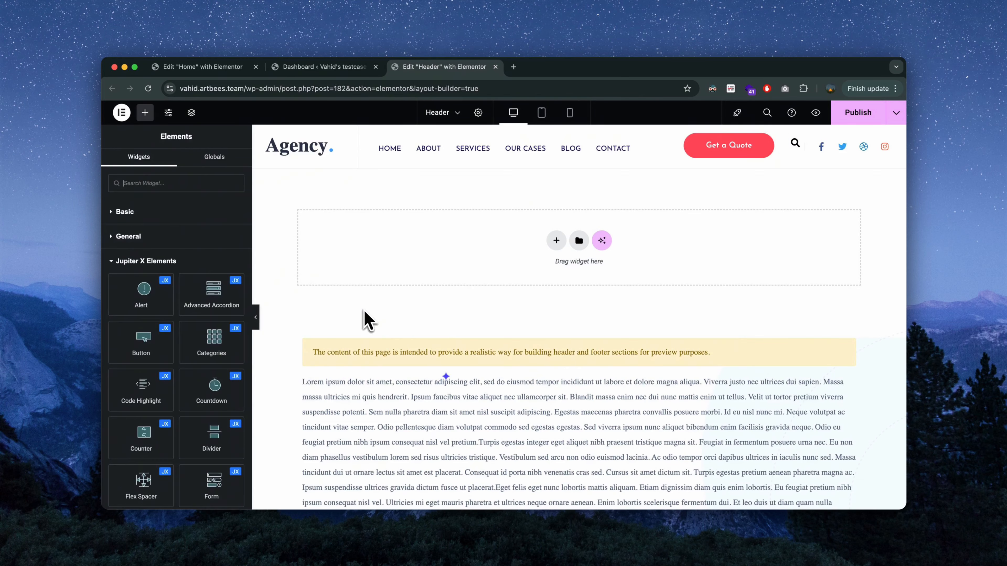
Publish the header template with a display condition that includes the Entire Site, and save the conditions
click(848, 120)
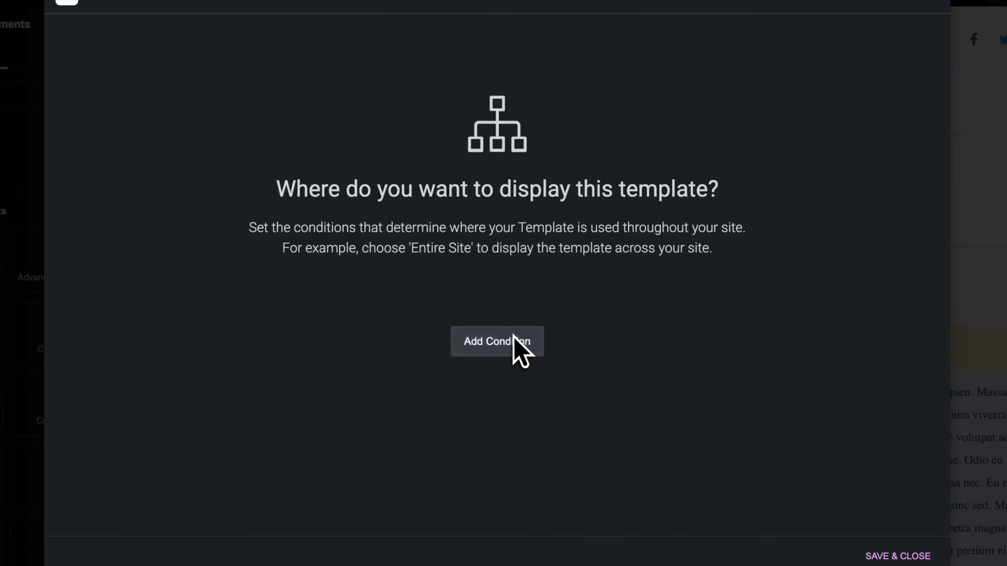
click(514, 336)
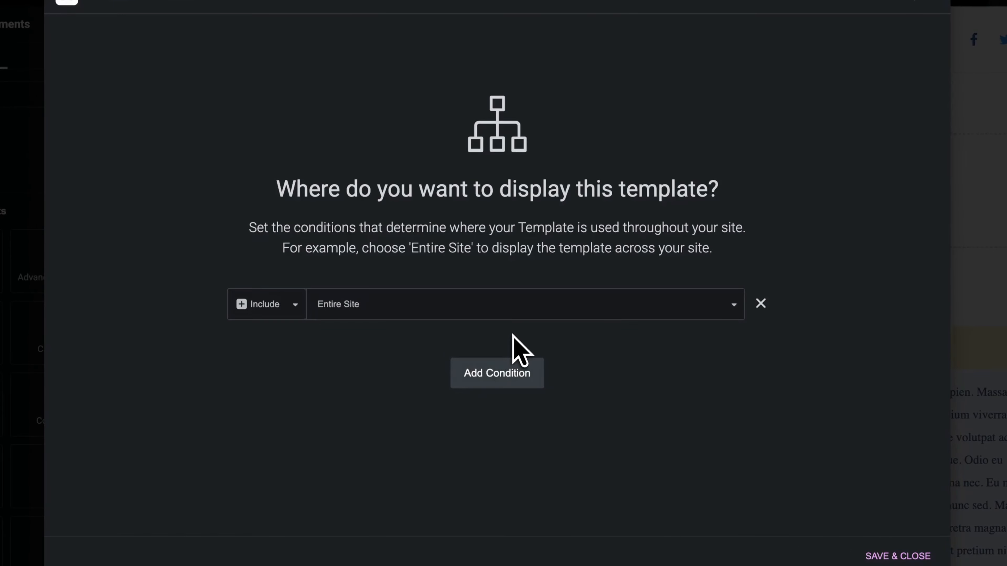
click(454, 313)
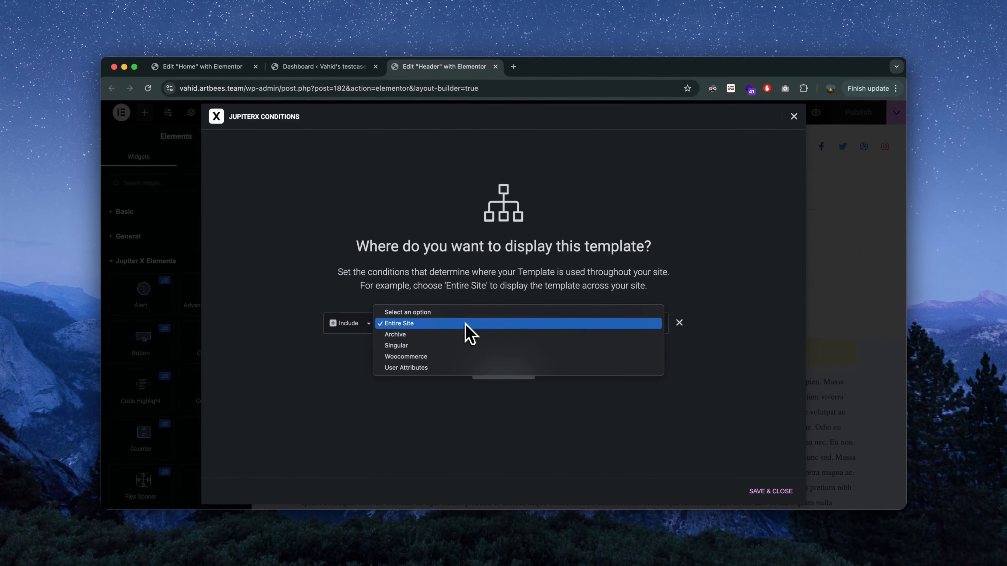
click(462, 323)
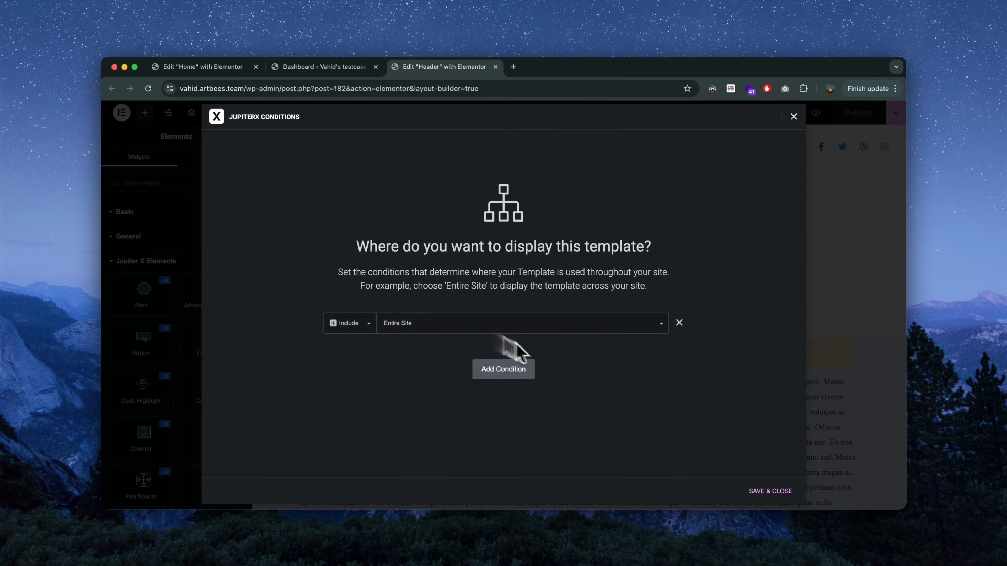
click(762, 490)
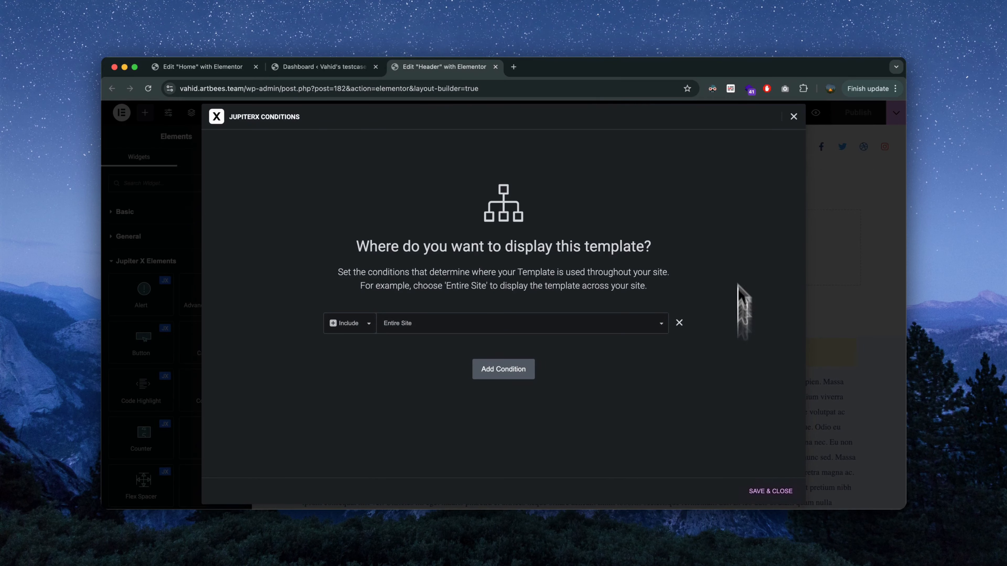
Close the display conditions, visit the live site from the dashboard, and check that the header's search icon opens and closes the full-screen search
click(793, 117)
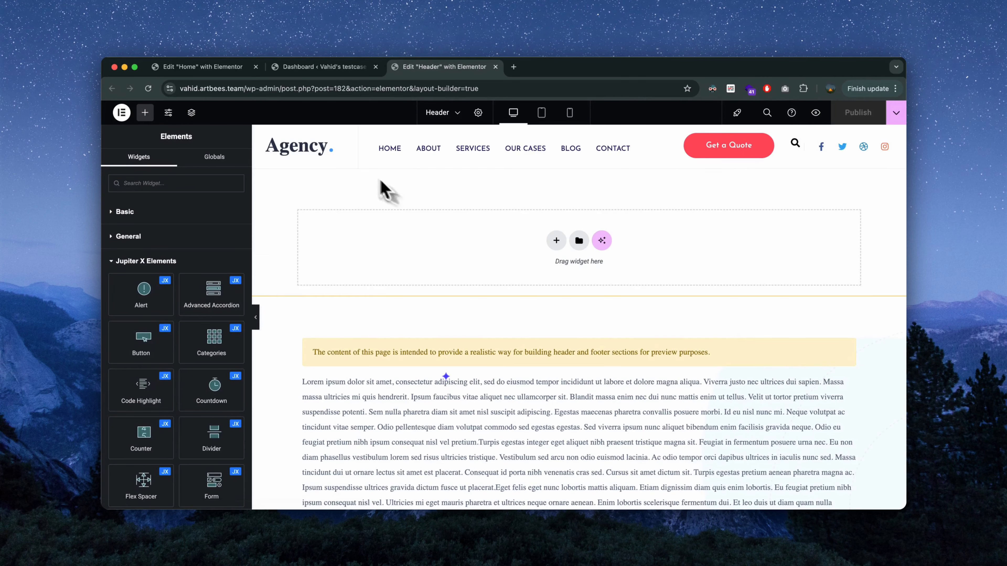
click(281, 78)
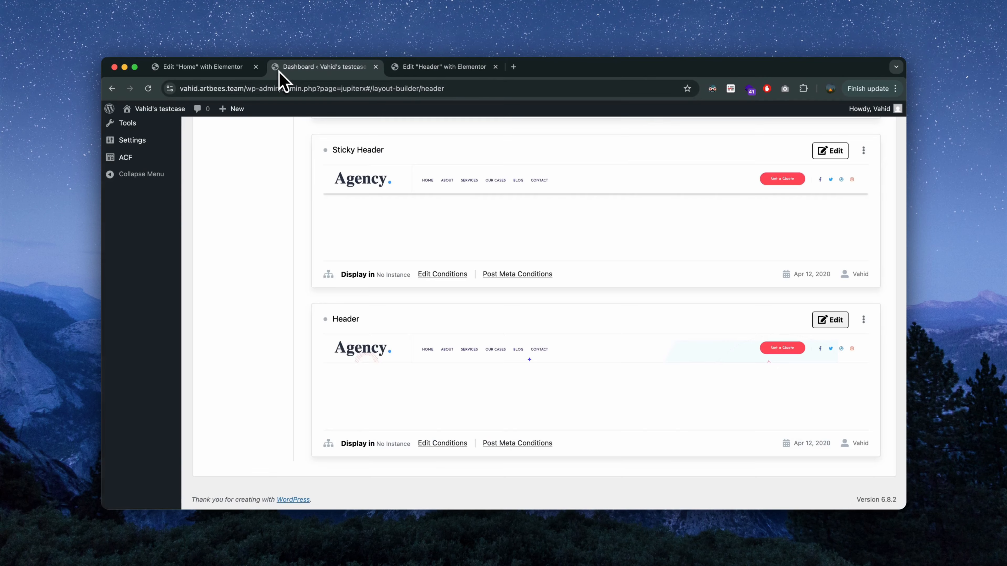
mouse_move(160, 112)
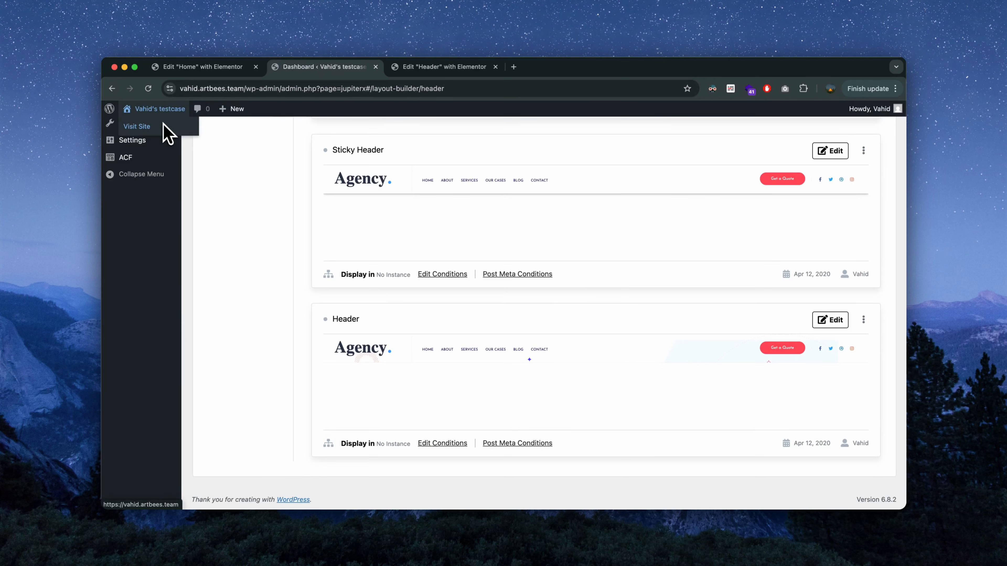
click(163, 125)
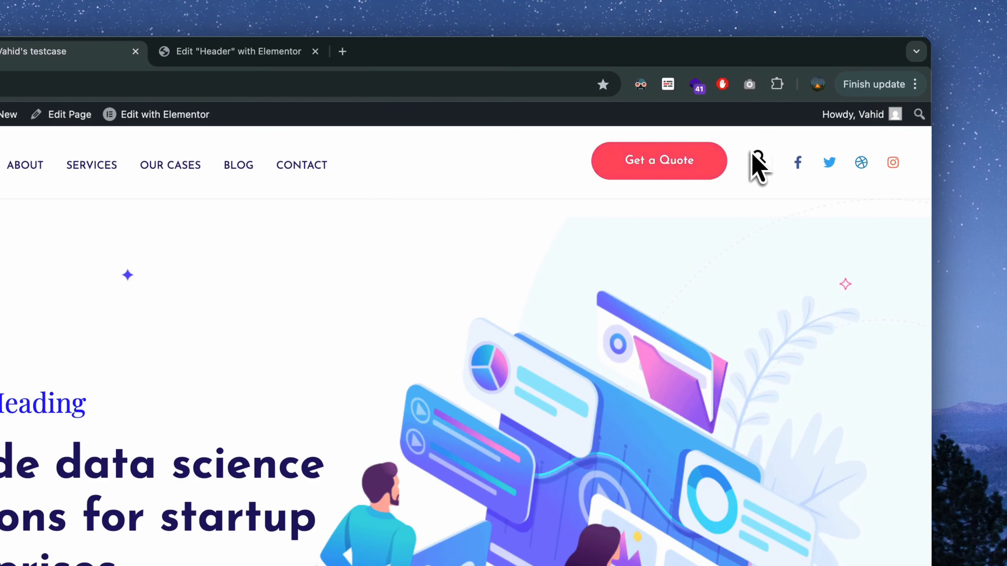
click(757, 165)
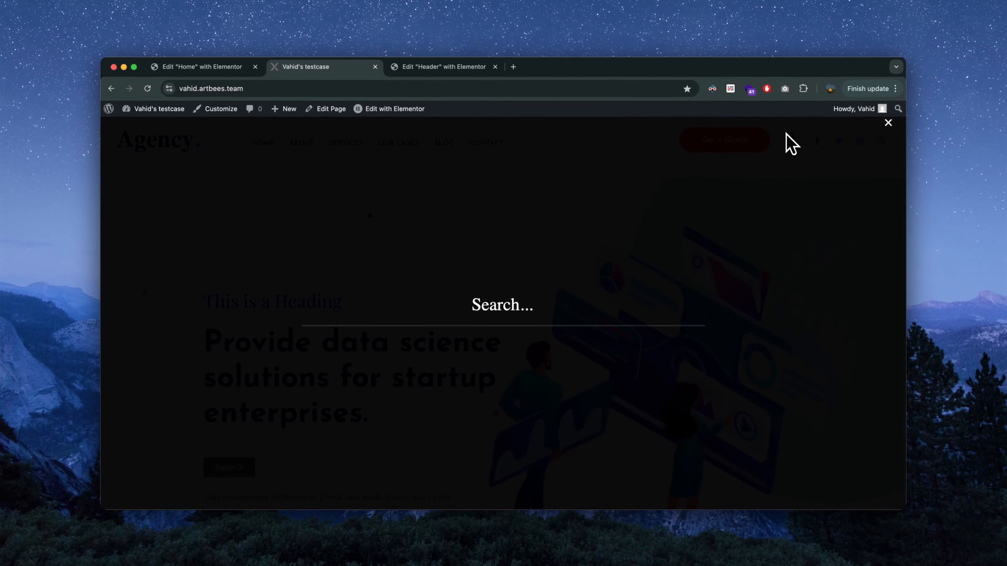
click(886, 124)
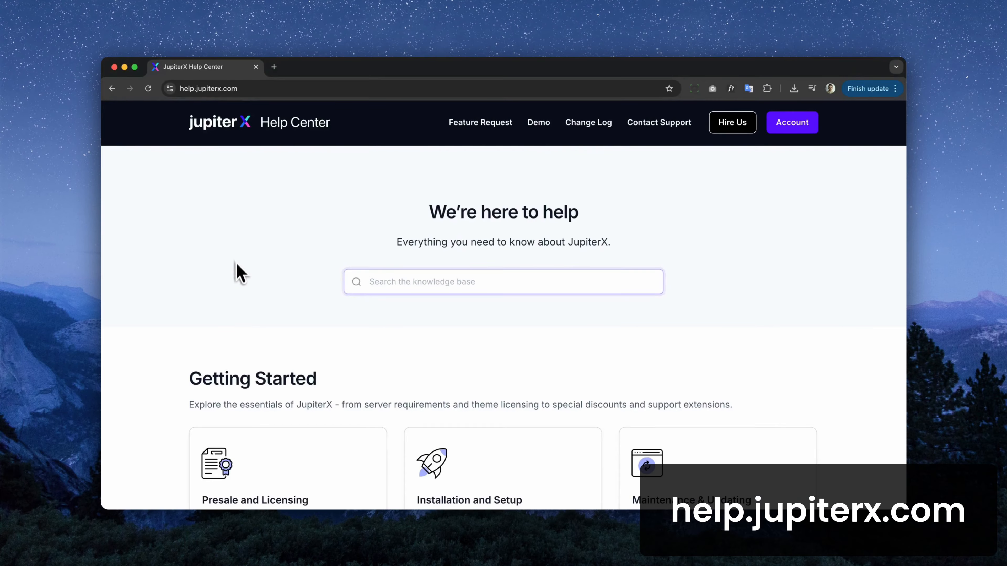
Look through the documentation categories on the JupiterX Help Center home page, from Getting Started to Page Builder
scroll(237, 270, down, 10)
scroll(237, 270, down, 15)
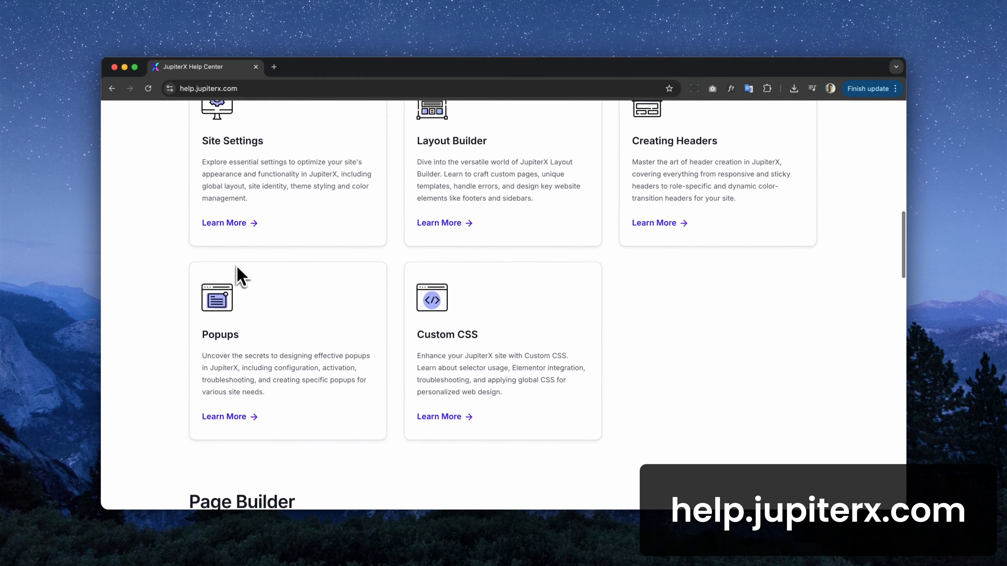
scroll(238, 276, down, 5)
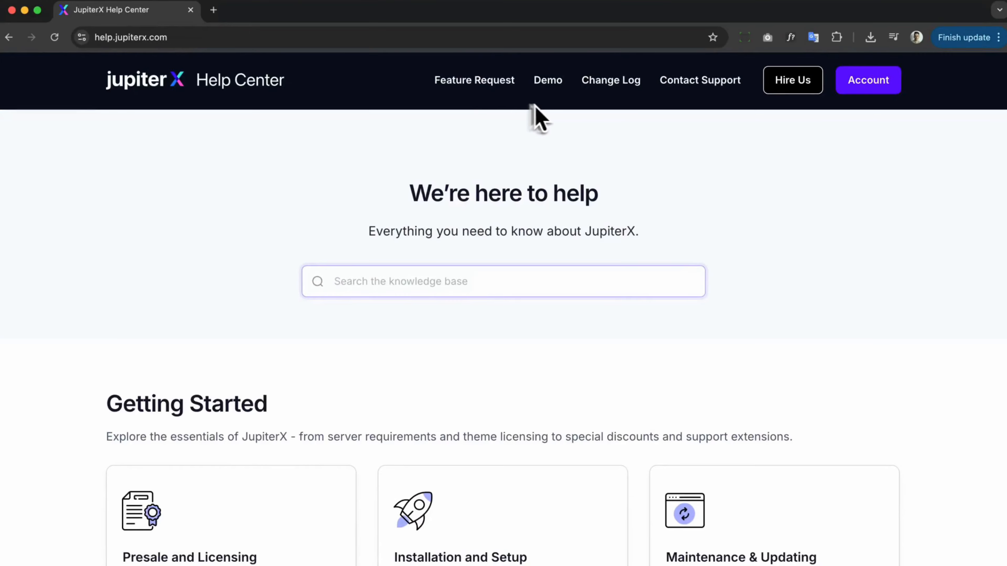